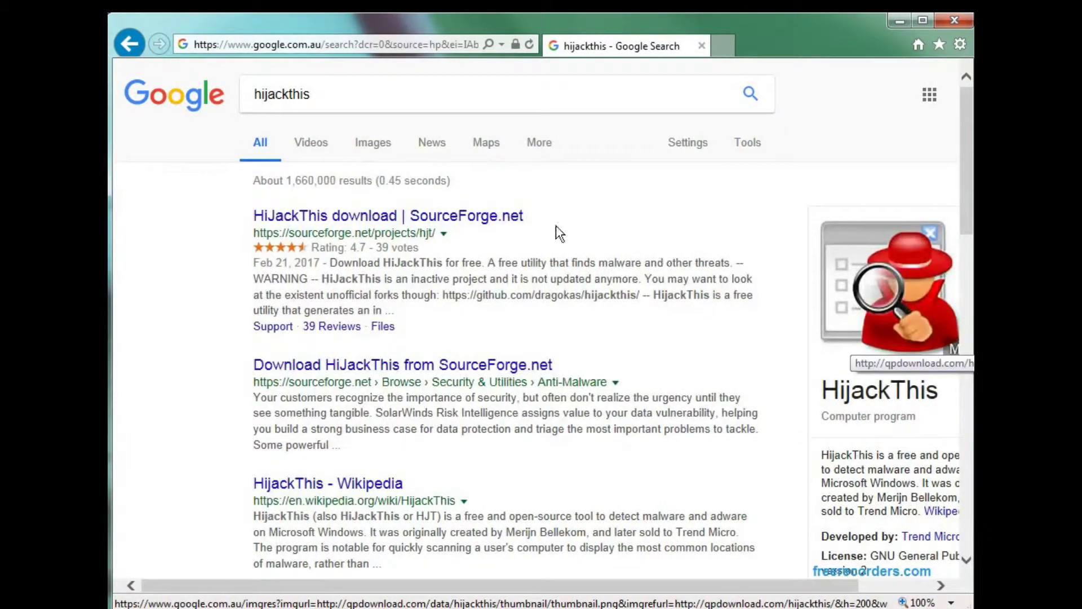
- Download HijackThis from its SourceForge project page and save HijackThis.exe in C:\diskset\Malware
left_click(464, 225)
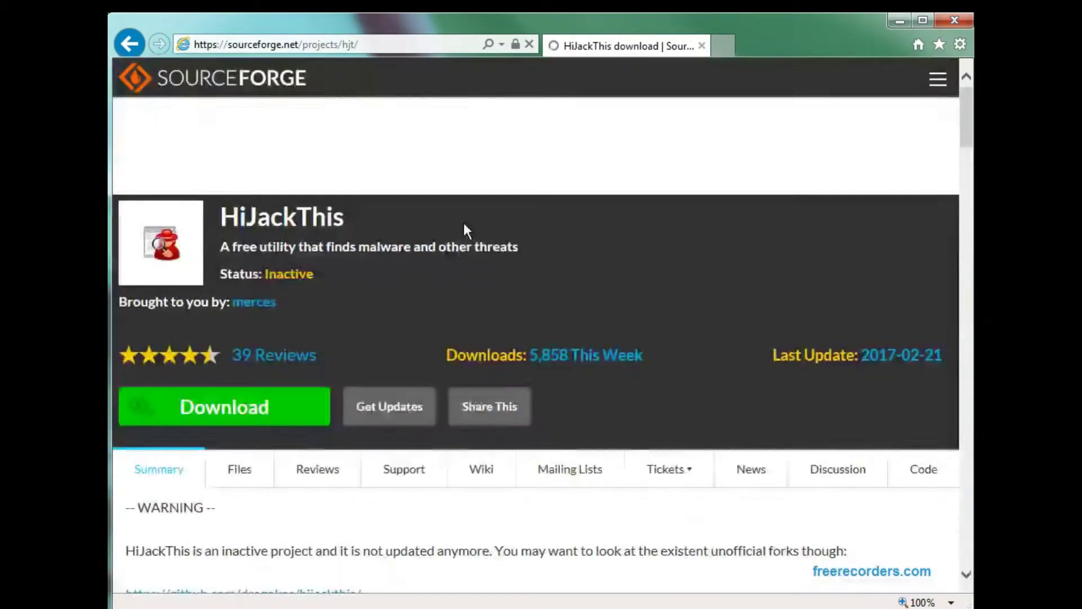
left_click(262, 420)
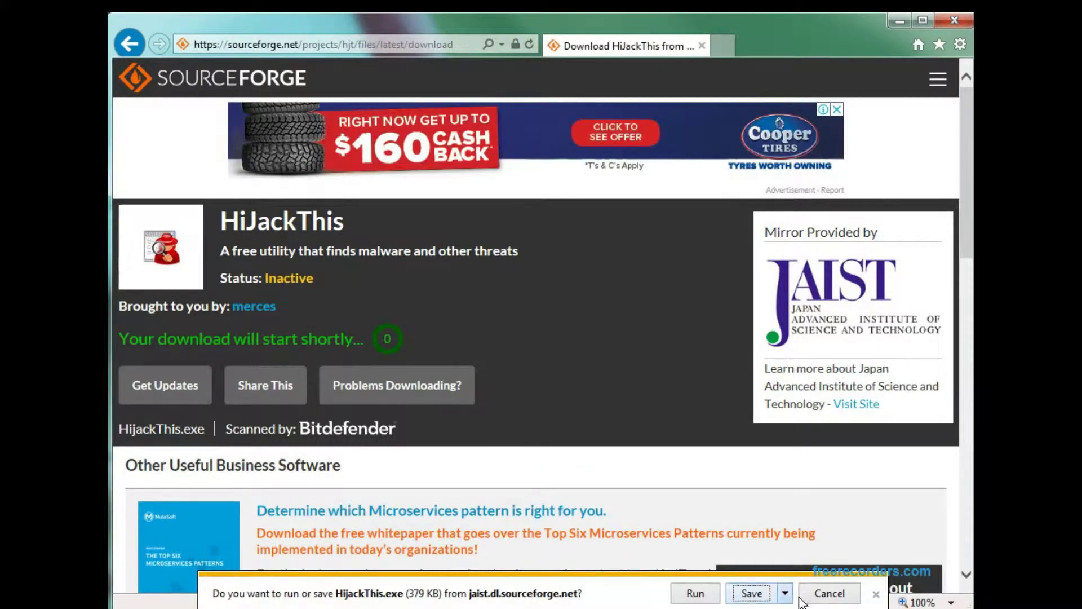
left_click(785, 592)
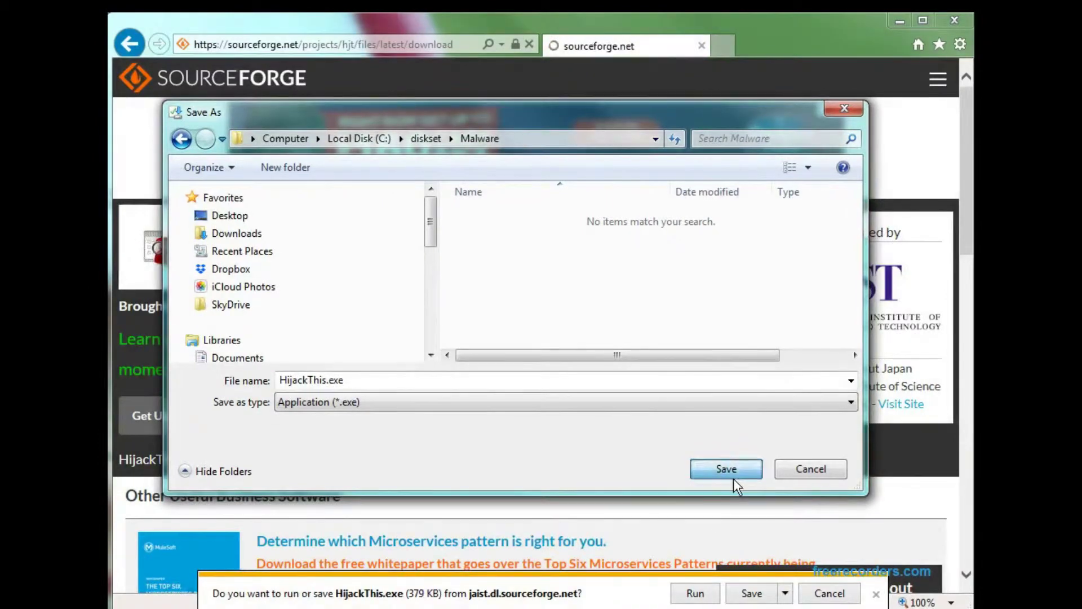
left_click(728, 474)
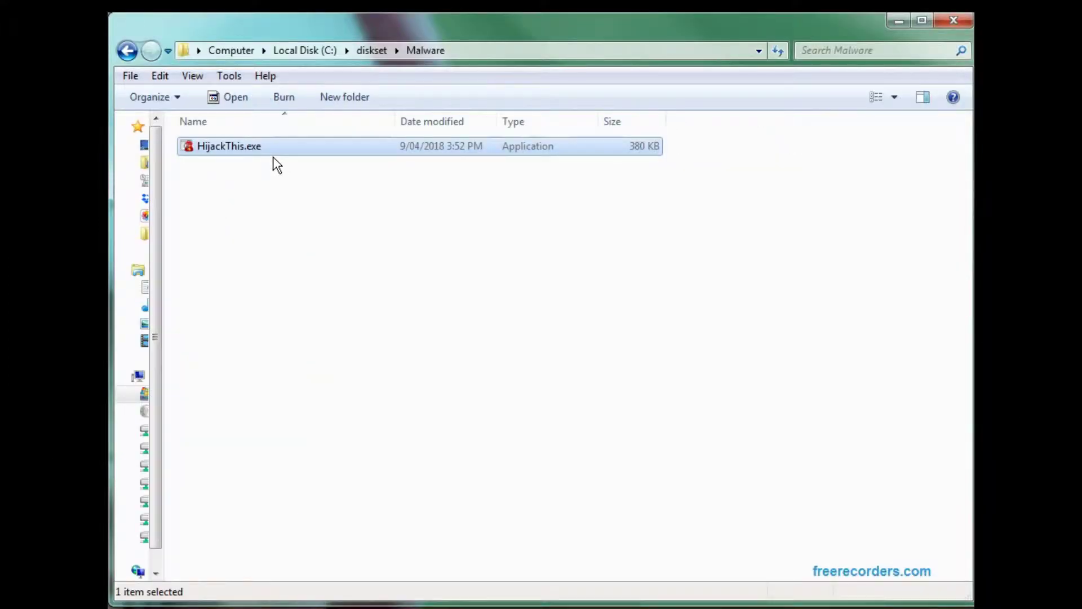
- Run HijackThis.exe from the Malware folder as administrator and scan the PC
right_click(267, 149)
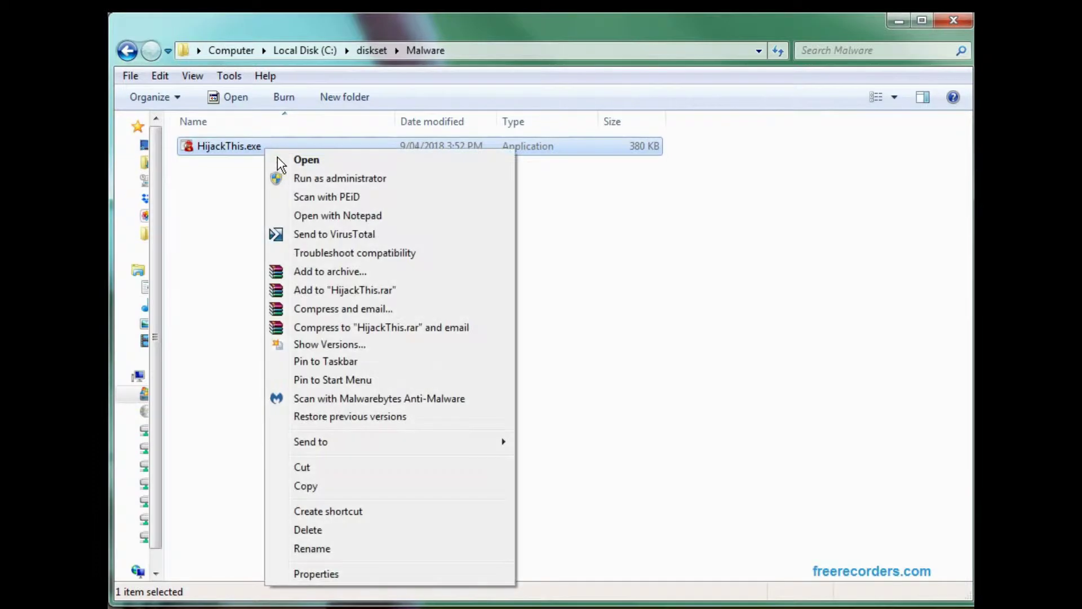
left_click(361, 183)
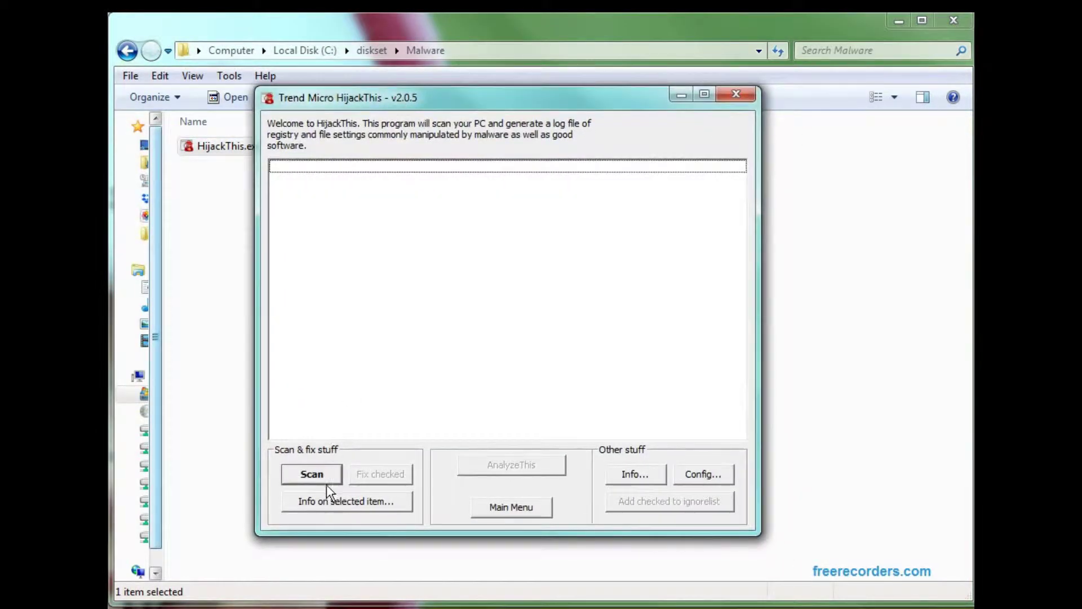
left_click(324, 482)
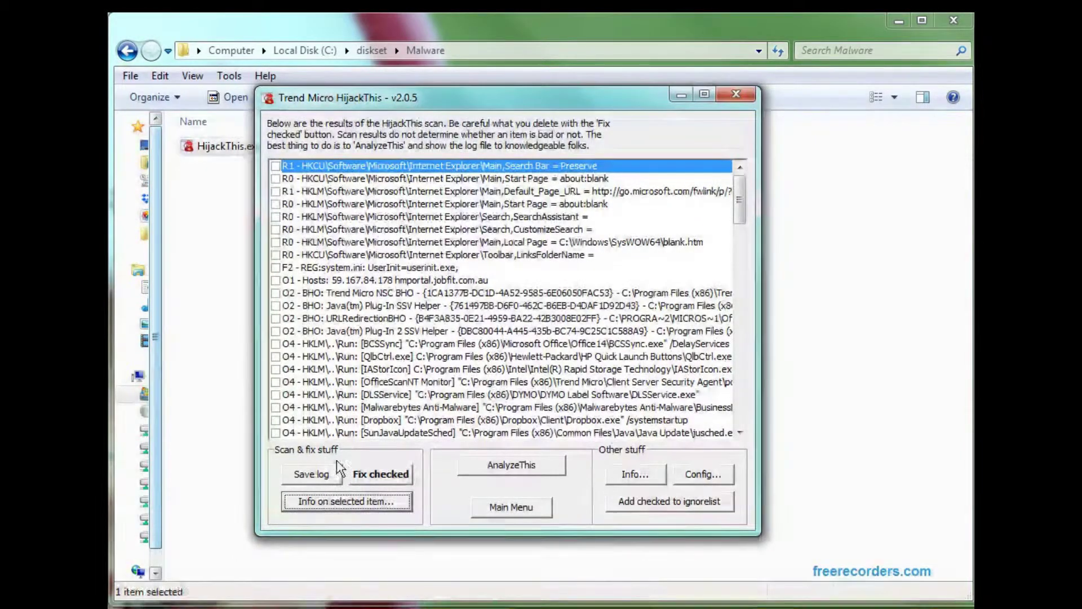
- Save the scan results as hijackthis.log in the Malware folder and review the log through to its end
left_click(314, 480)
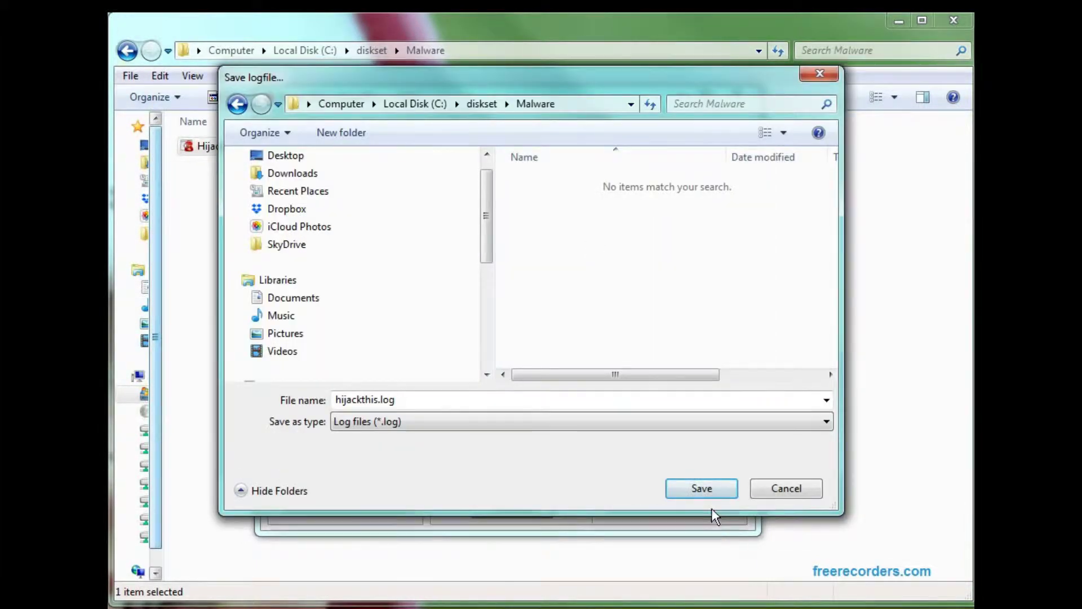
left_click(707, 496)
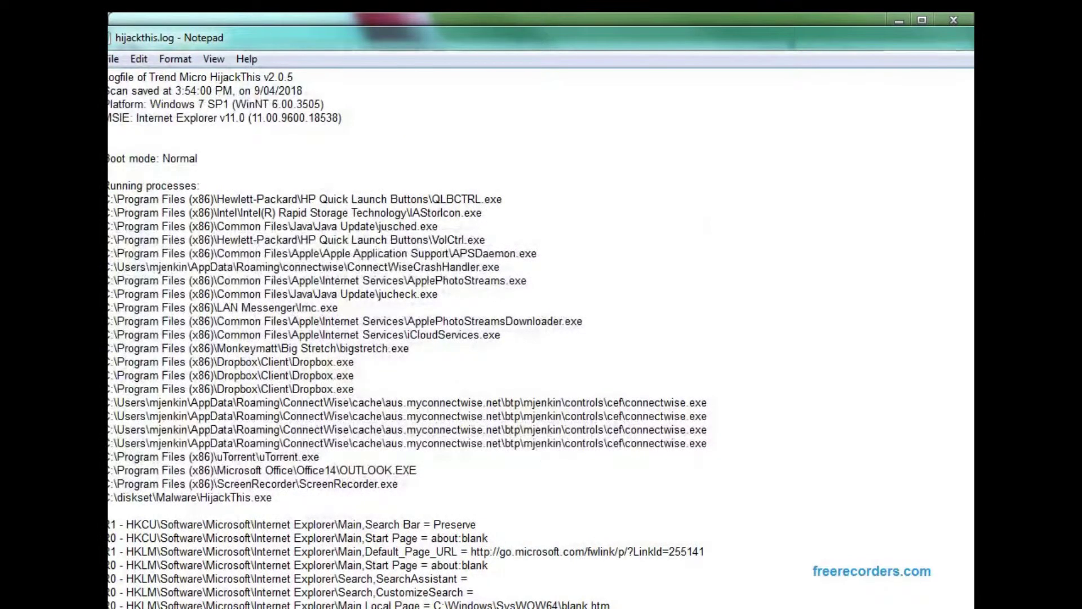
left_click_drag(254, 44, 275, 26)
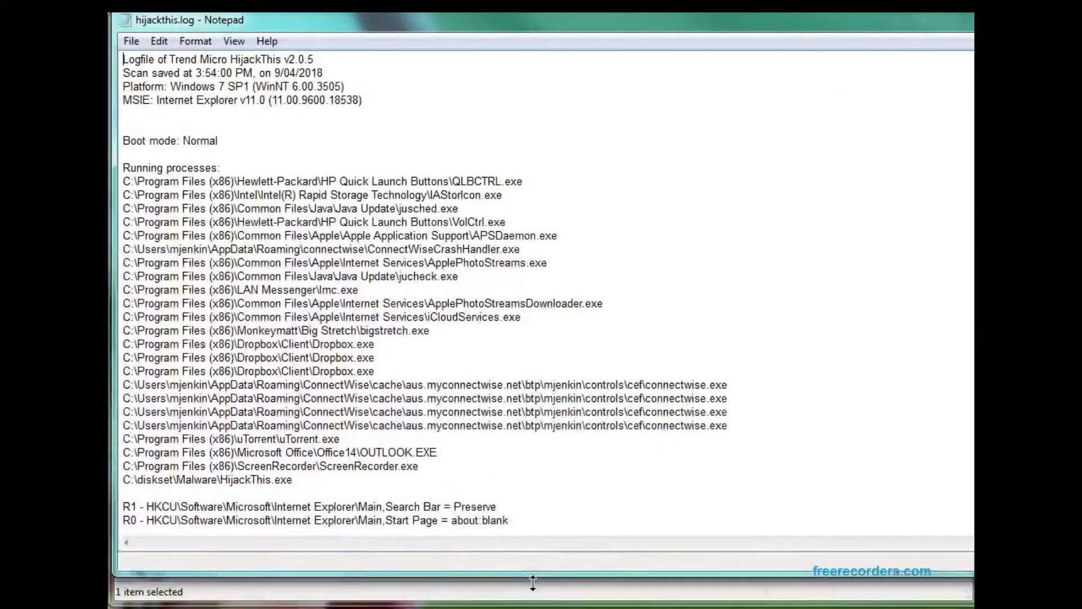
scroll(750, 335, "down", 1)
scroll(749, 335, "down", 15)
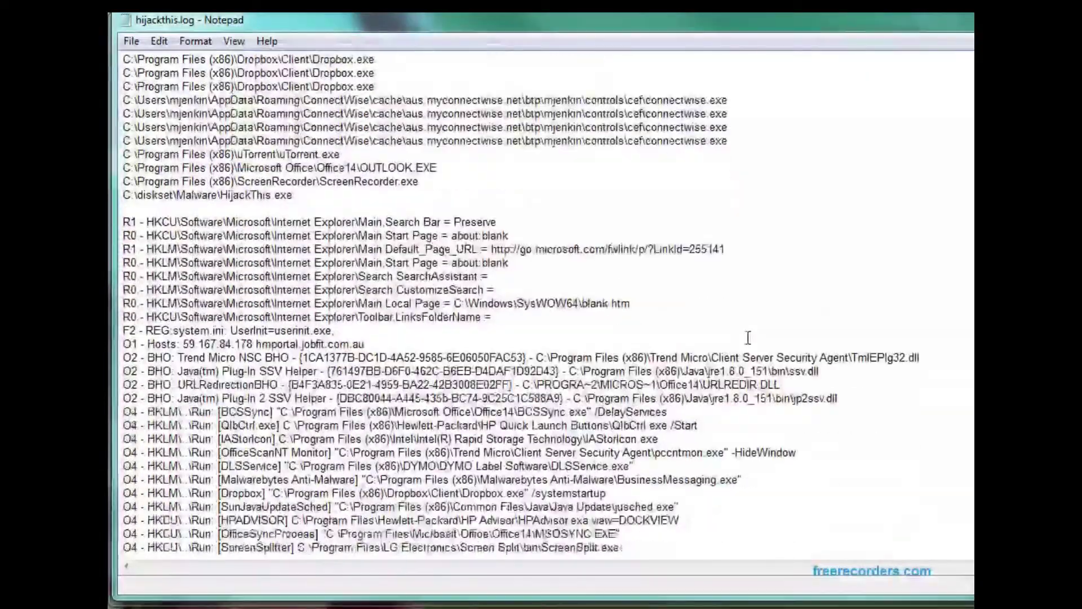
scroll(748, 336, "down", 20)
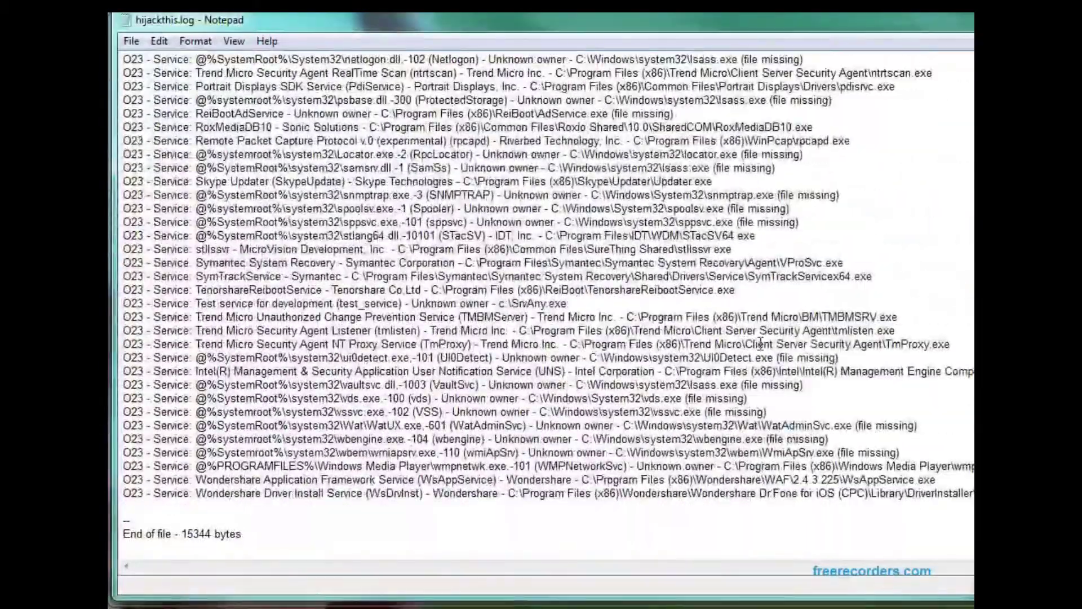
left_click(133, 41)
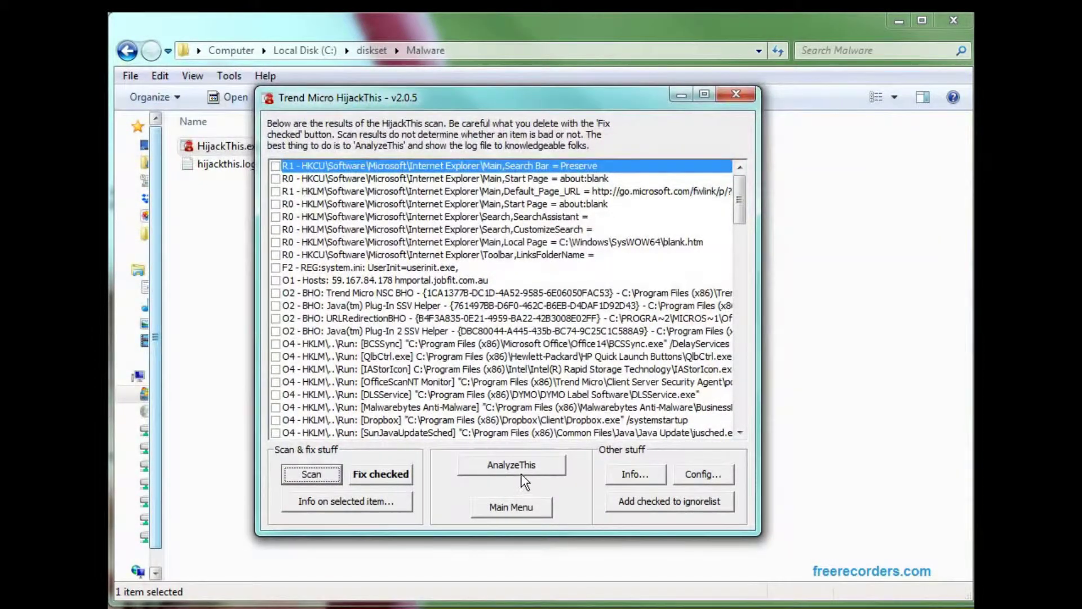
- View the list of backed-up items in HijackThis, and close the program
left_click(518, 510)
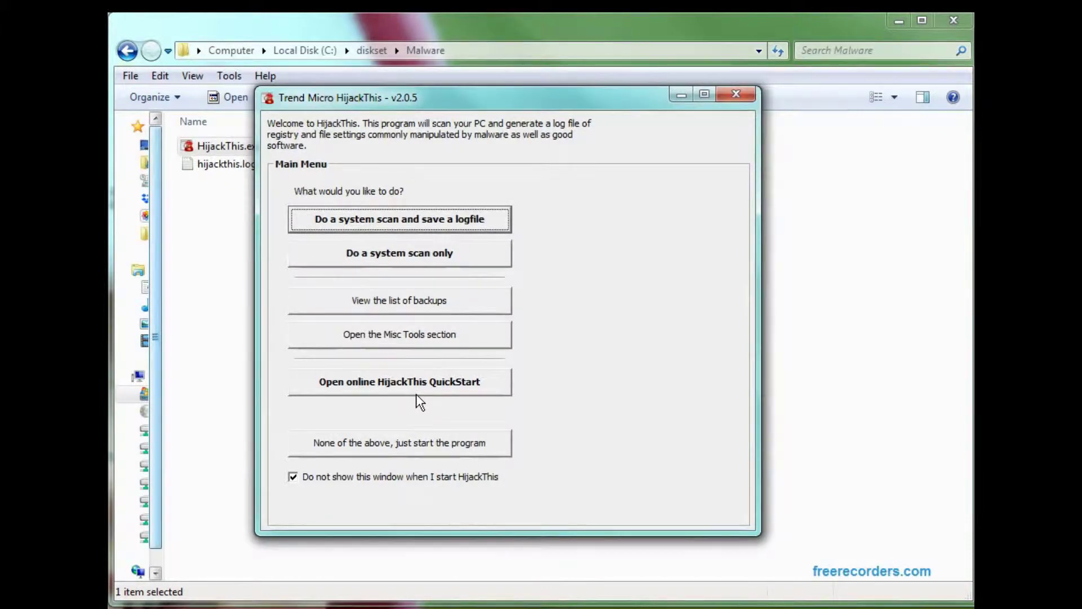
left_click(399, 304)
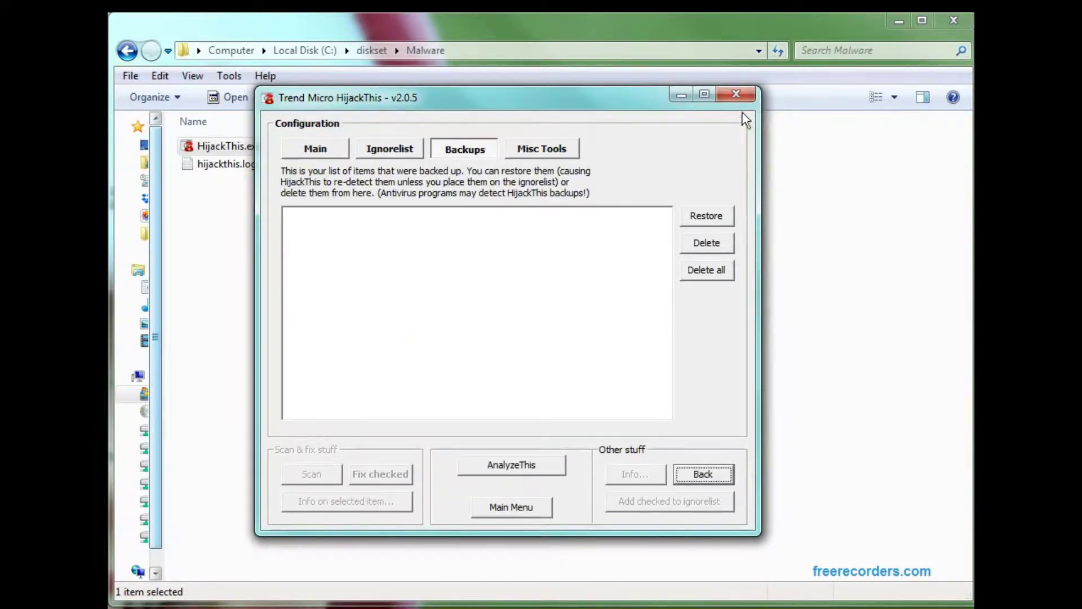
left_click(754, 101)
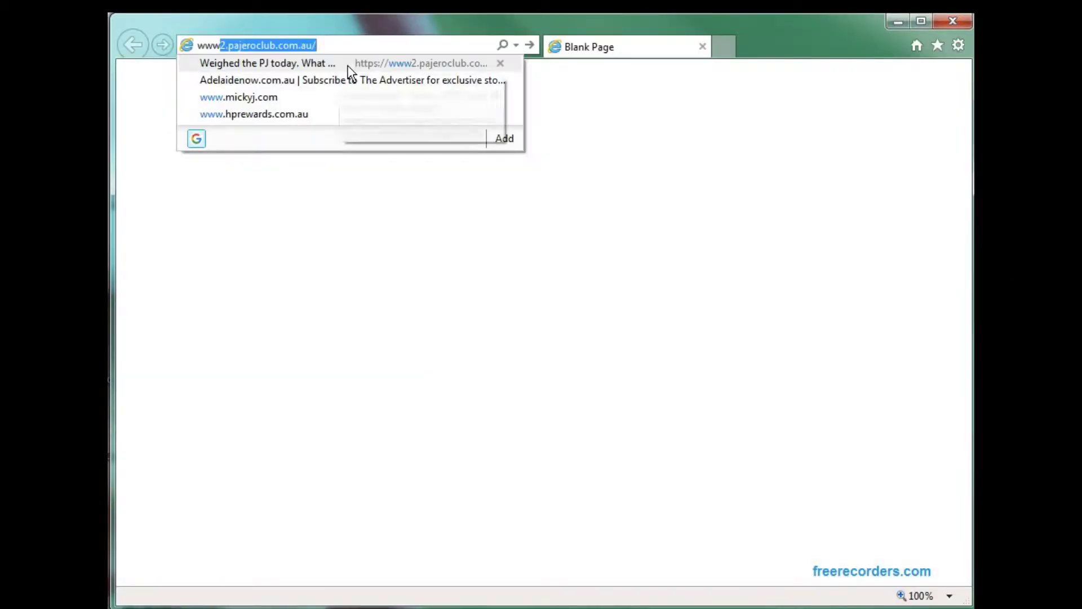
key("Delete")
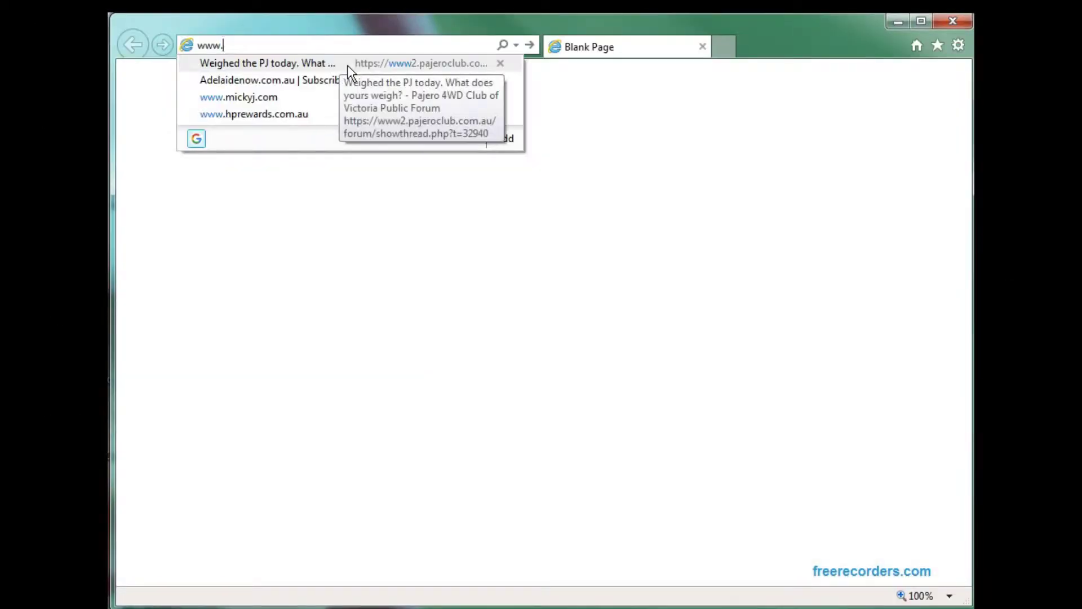
type("google.com")
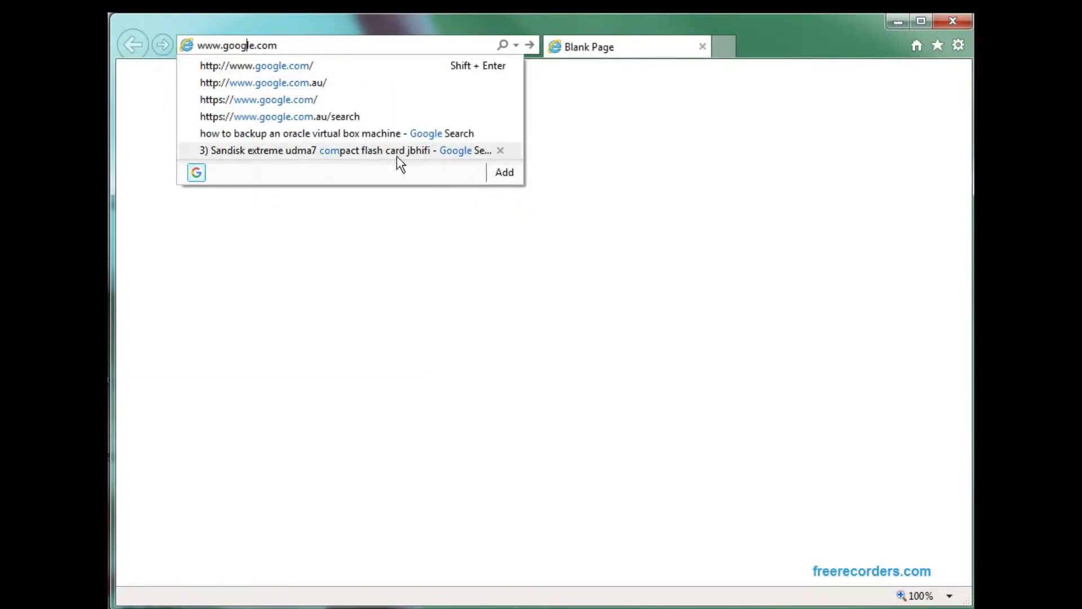
left_click(283, 73)
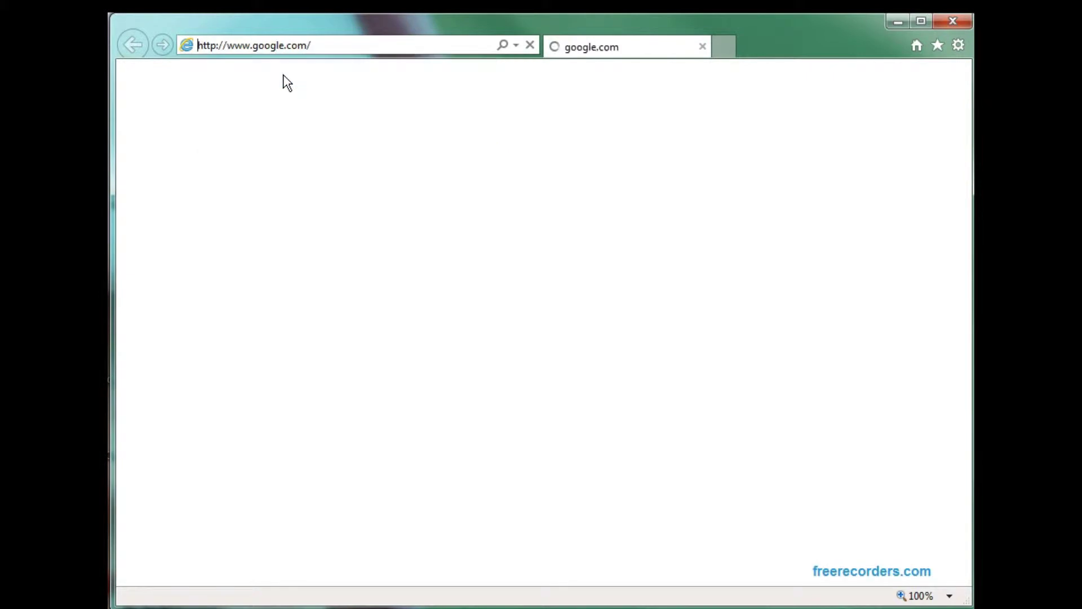
left_click(415, 354)
type("malwarebytes")
key("Return")
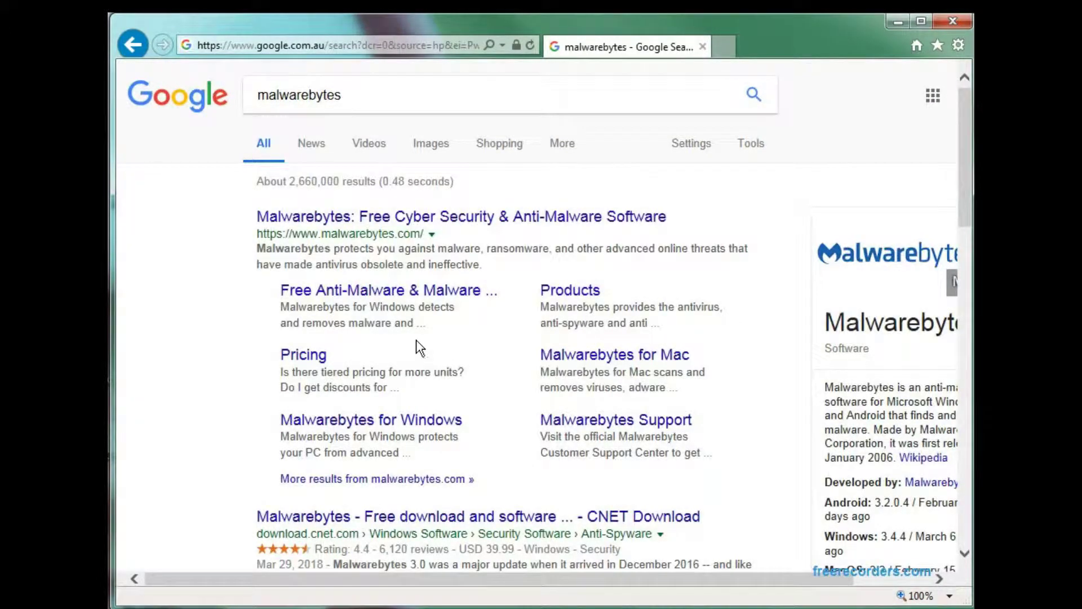
- Download the free Malwarebytes installer from malwarebytes.com and save it in C:\diskset\Malware under its suggested name
left_click(400, 236)
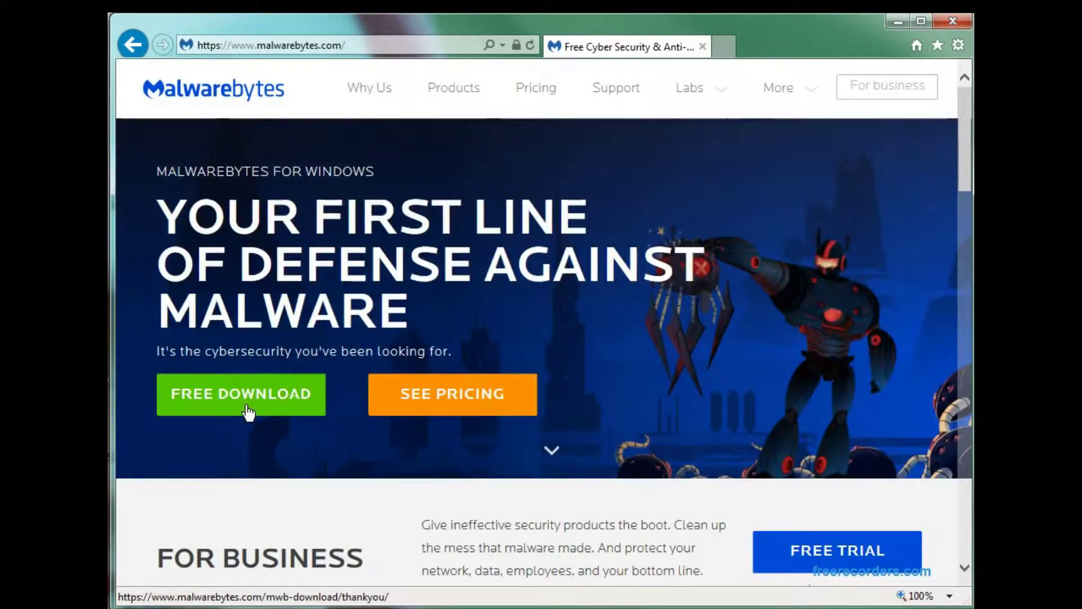
left_click(249, 413)
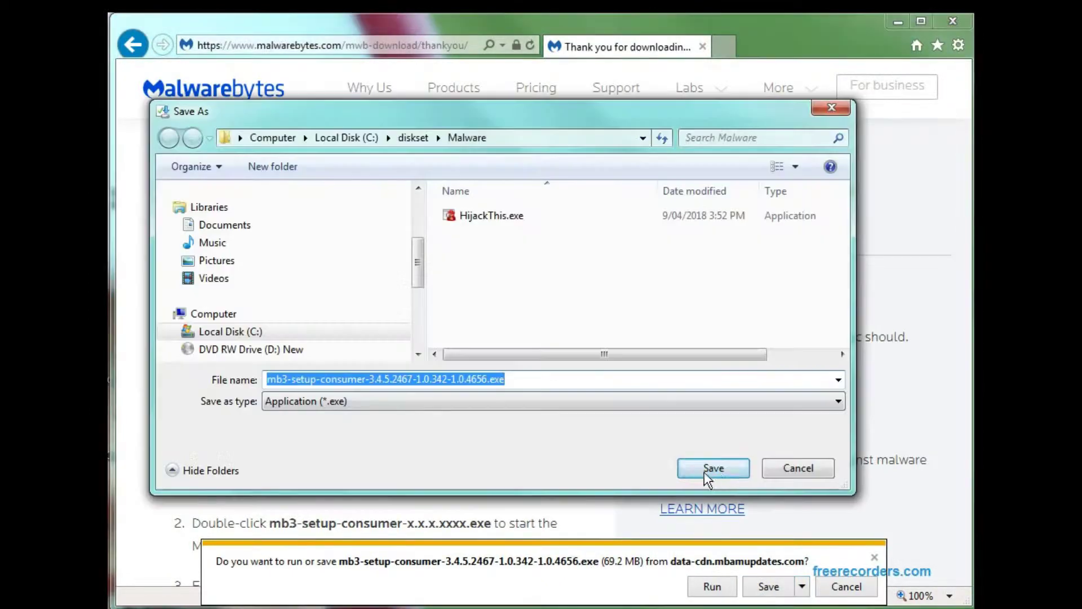
left_click(717, 473)
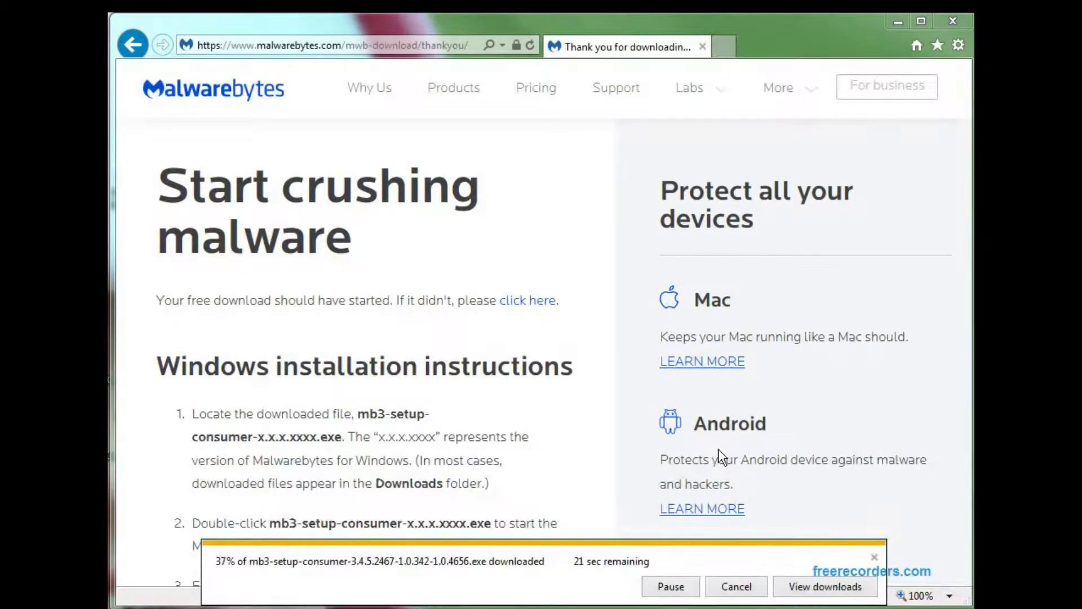
- Run the downloaded setup and install Malwarebytes in C:\Program Files\Malwarebytes\Anti-Malware with a desktop shortcut, reviewing the advanced options
left_click(648, 589)
left_click(662, 319)
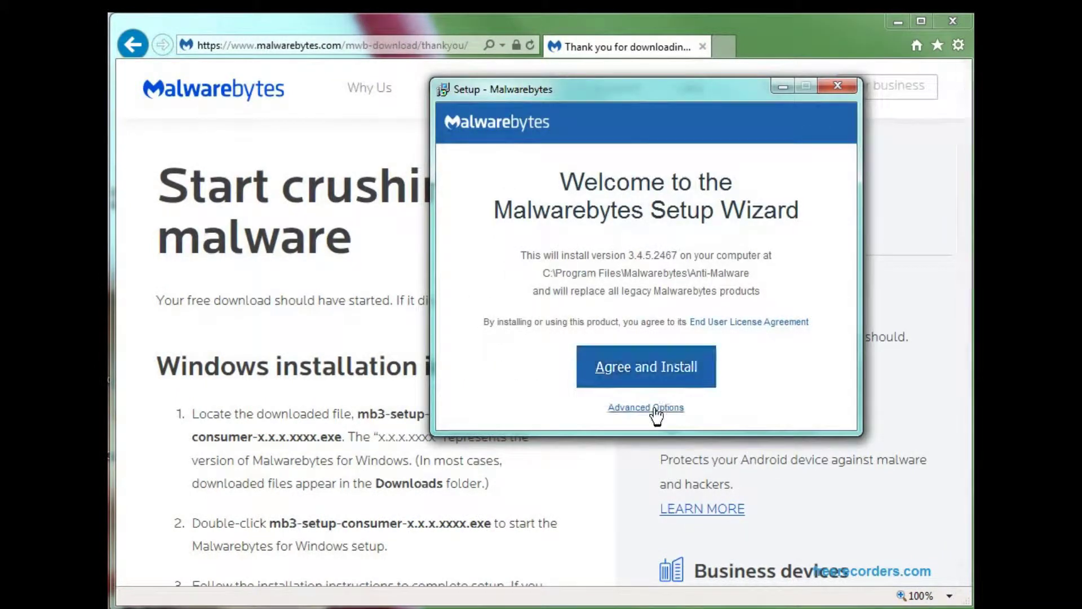
left_click(652, 409)
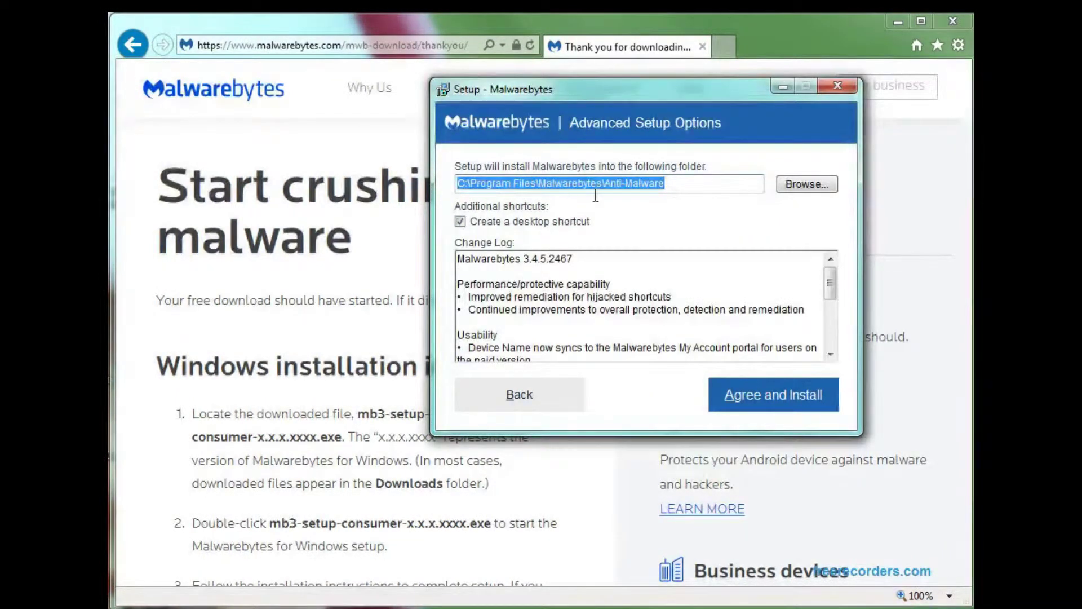
left_click(772, 409)
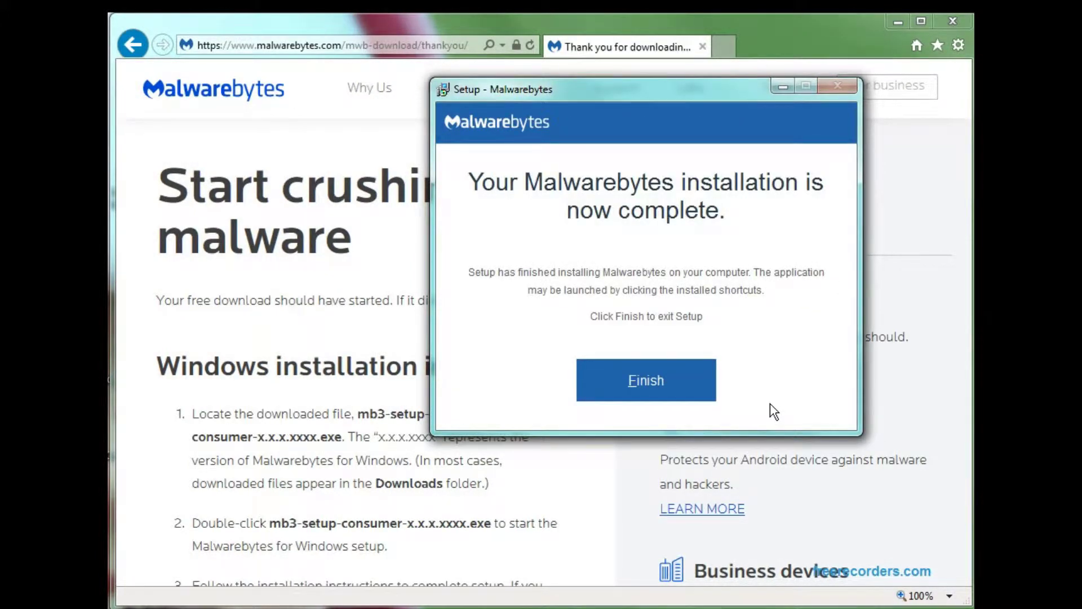
left_click(663, 389)
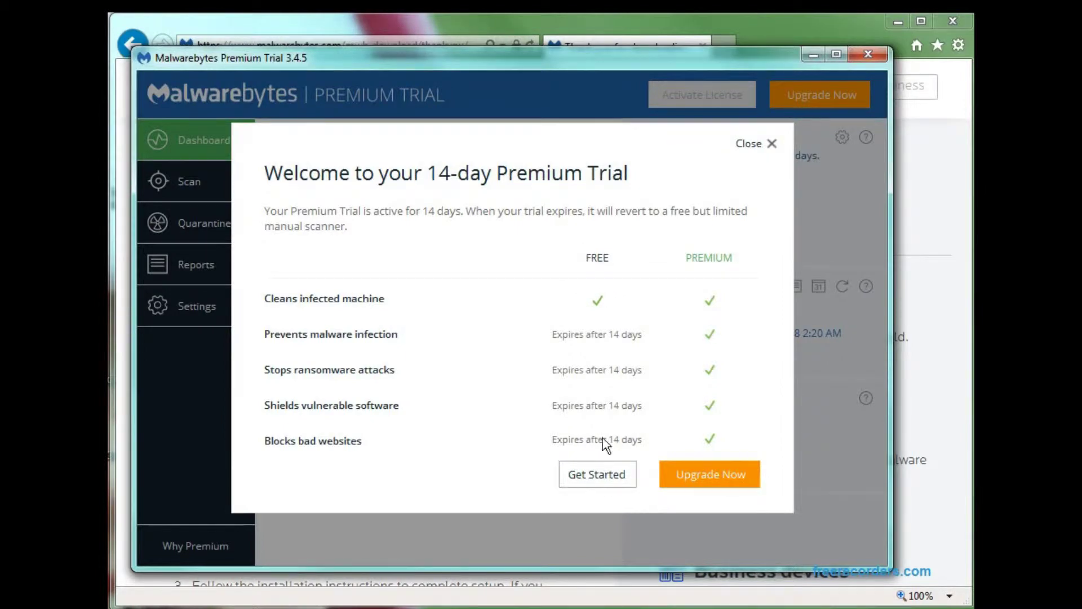
- Get started with the Malwarebytes Premium Trial, checking for updates and starting a scan
left_click(600, 480)
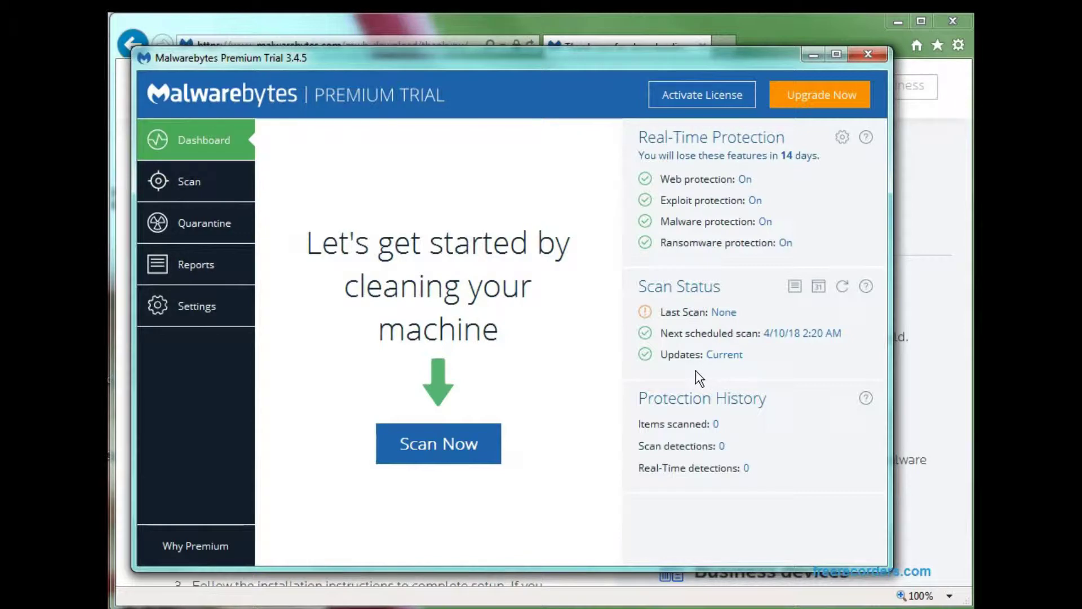
left_click(730, 364)
left_click(471, 459)
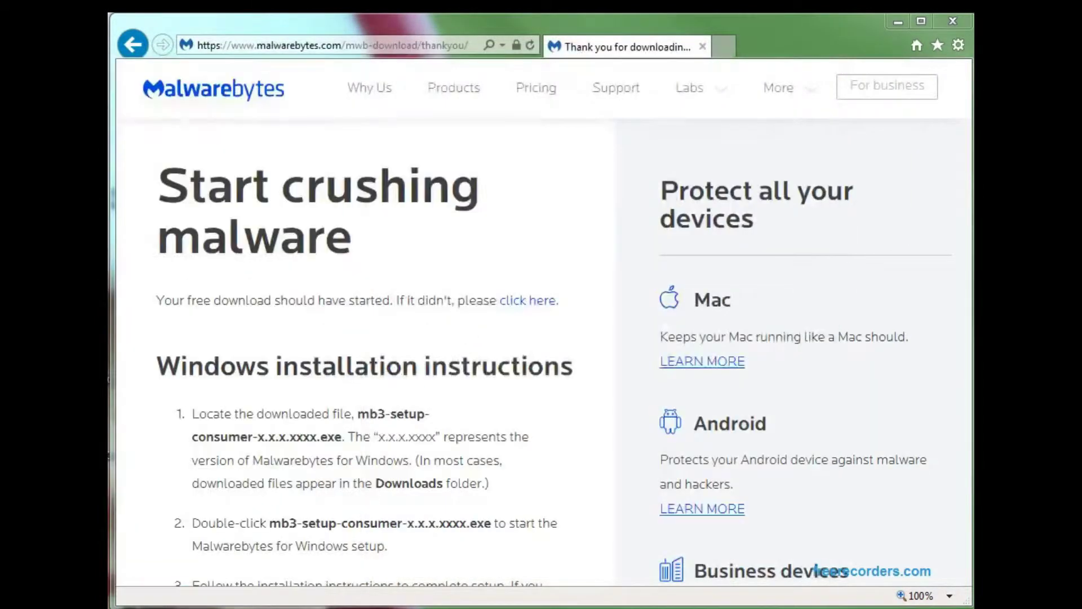
- Search the web for trend housecall and open Trend Micro's Free Online Virus Scan page from the results
left_click(340, 49)
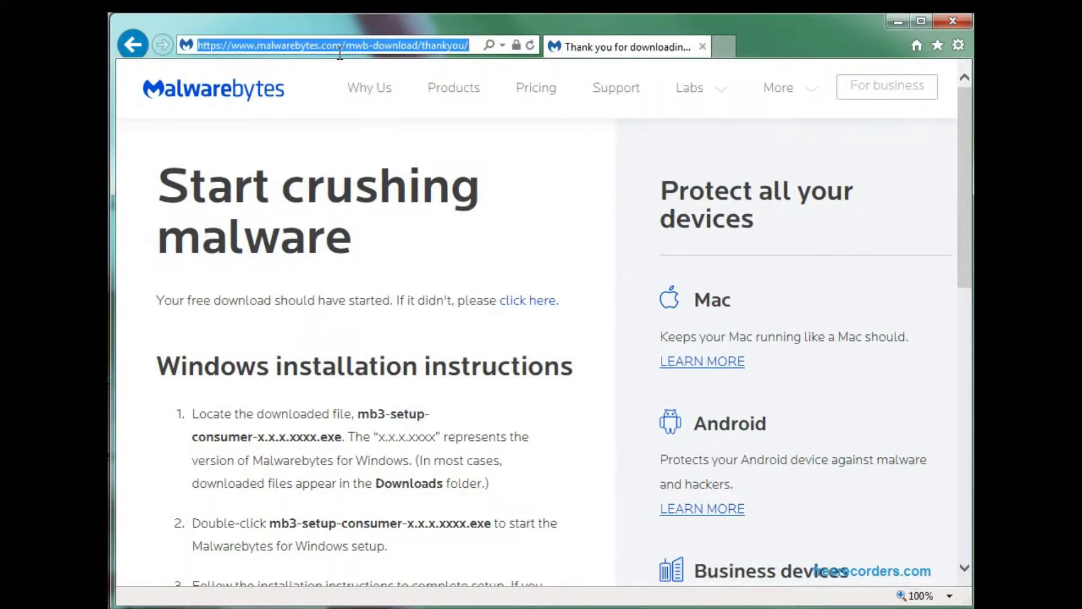
type("tr")
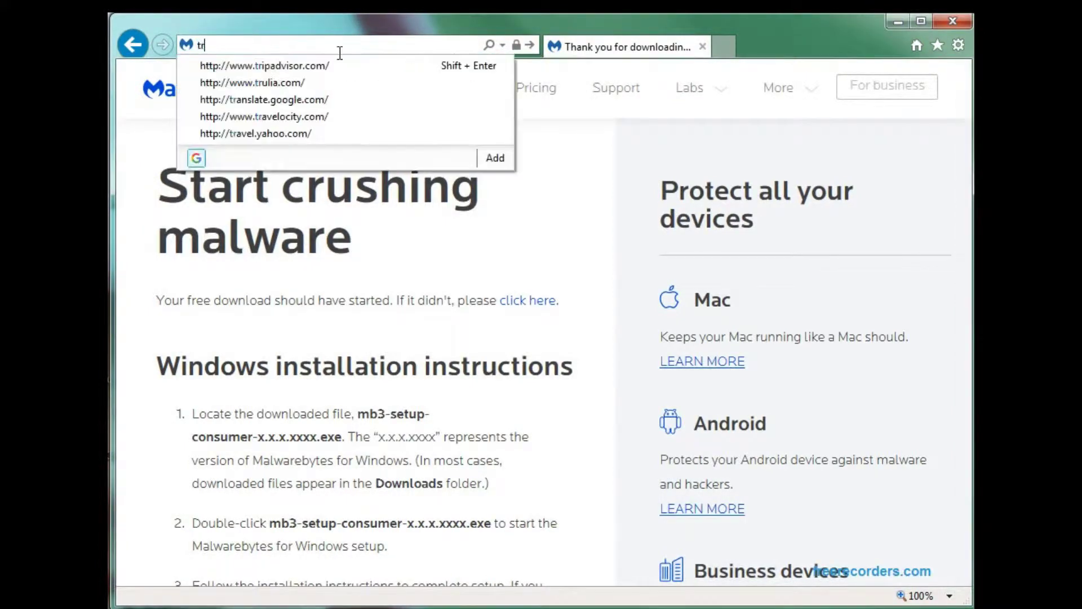
type("end housecall")
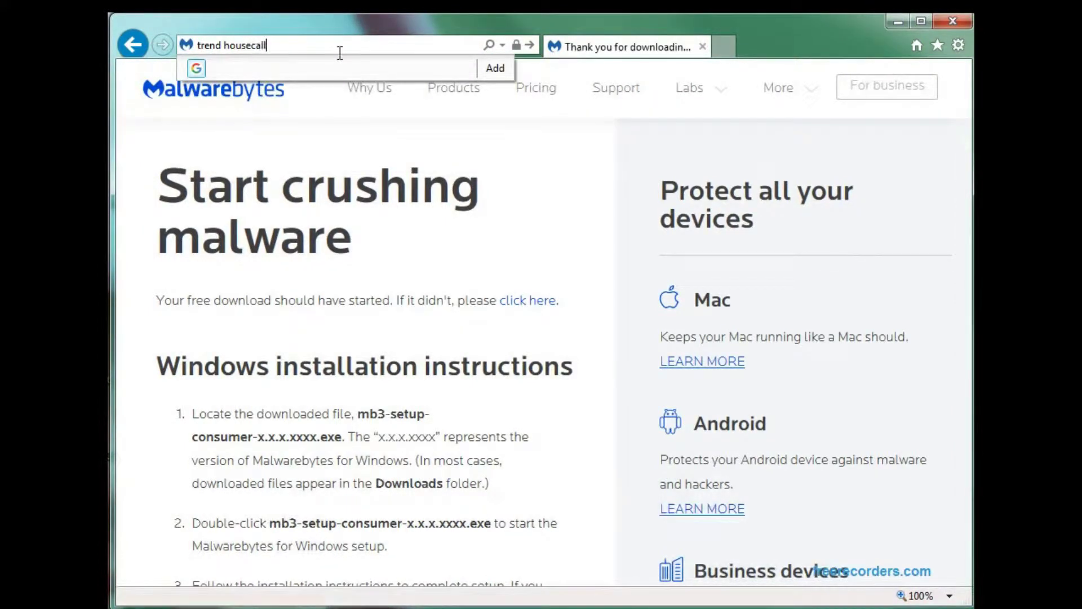
key("Return")
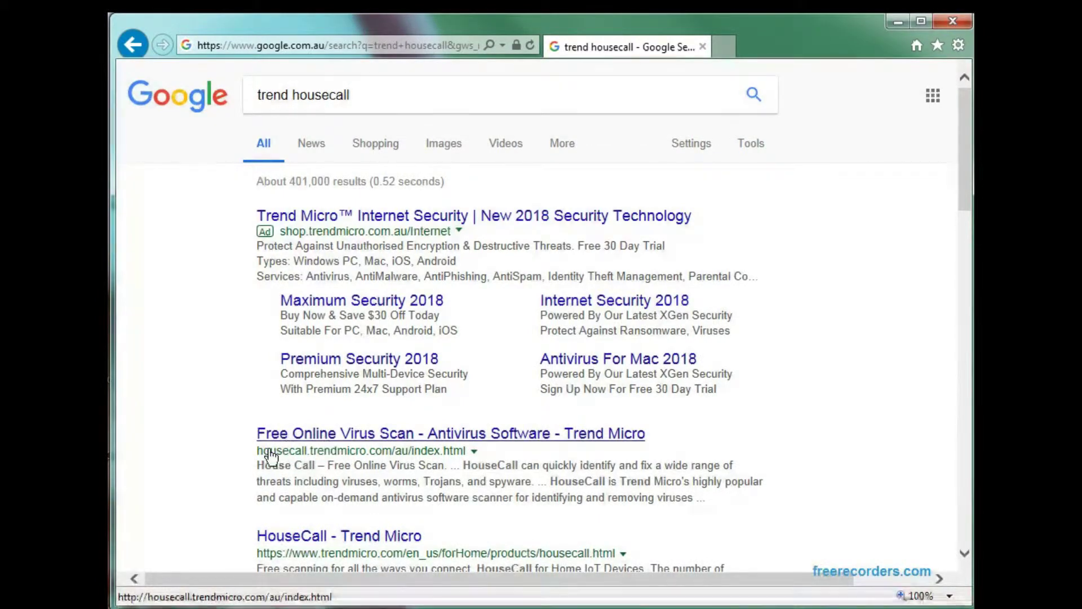
left_click(464, 434)
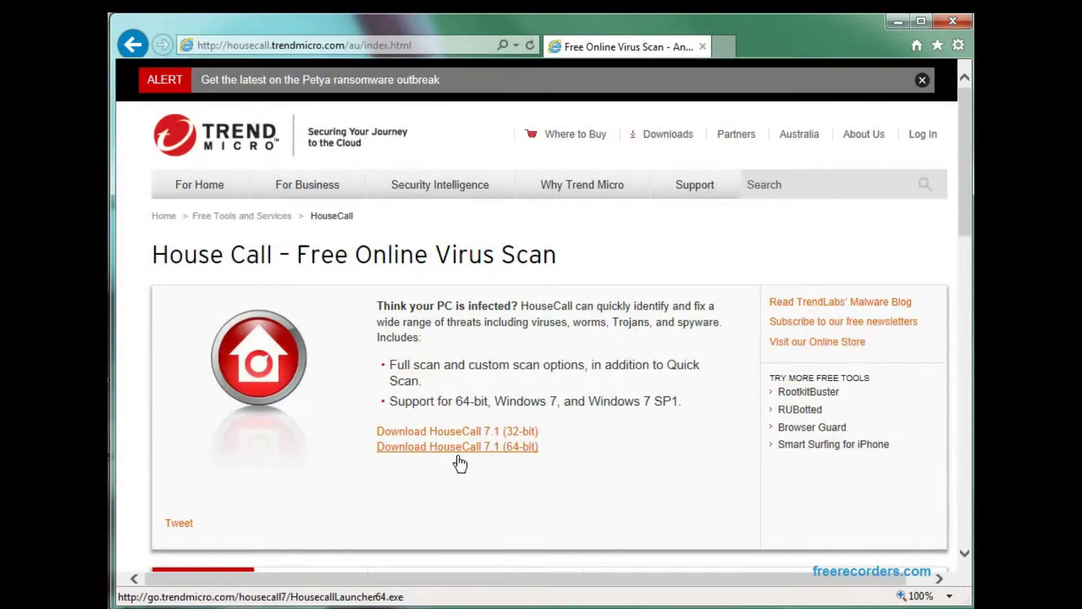
- Download HouseCall 7.1 (64-bit), save it as HousecallLauncher64.exe in C:\diskset\Malware, and run it
left_click(458, 457)
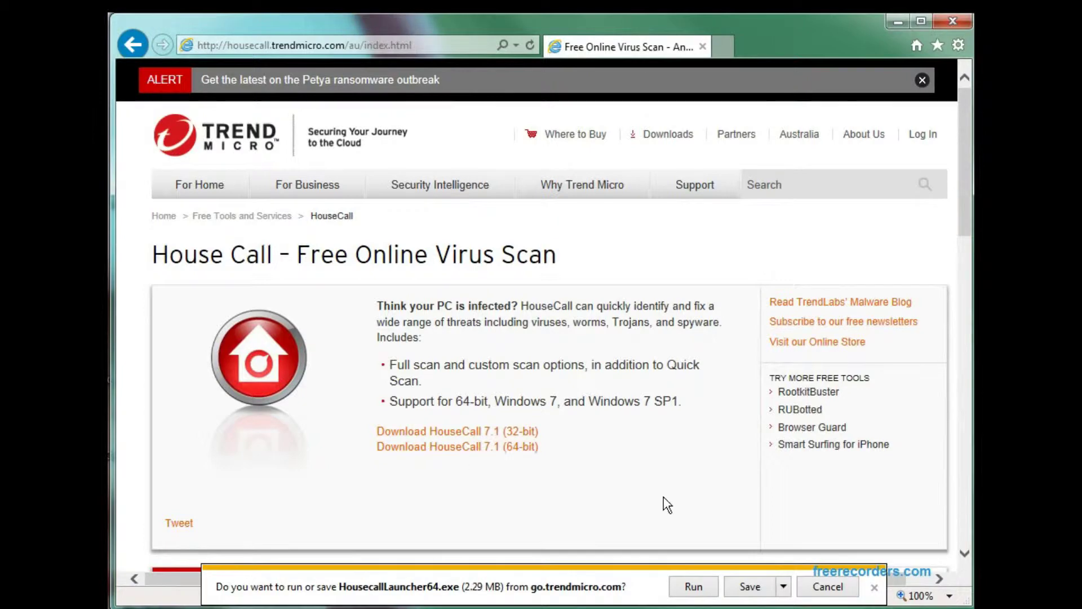
left_click(789, 592)
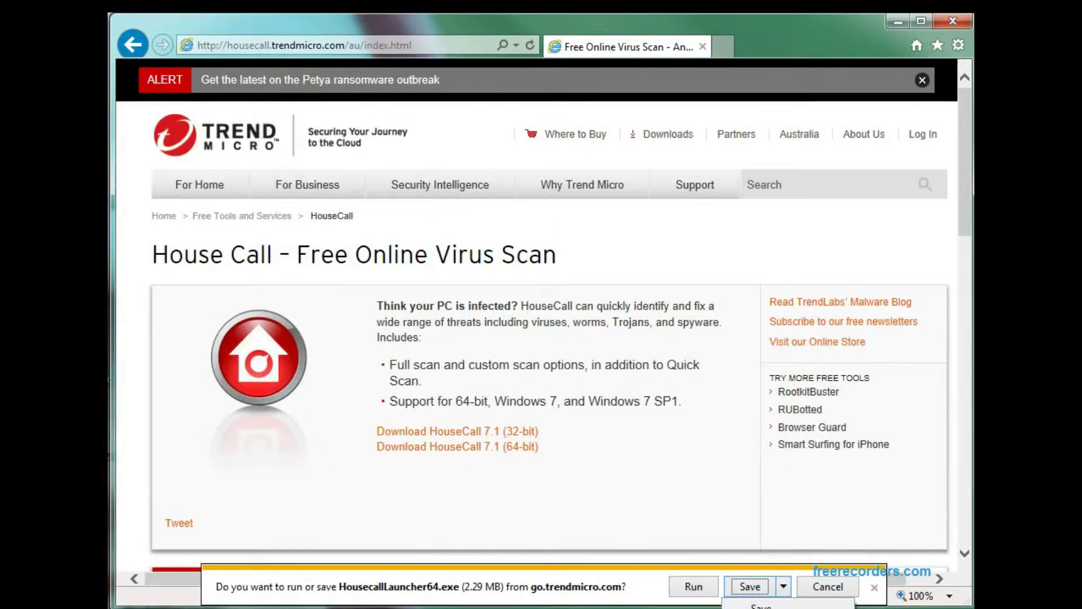
key("Escape")
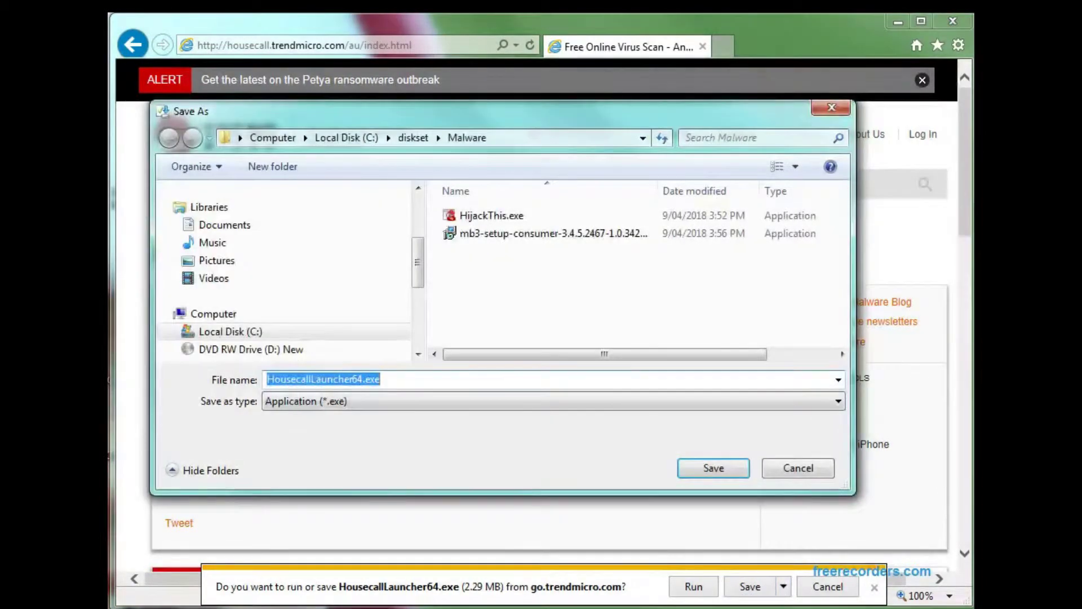
left_click(739, 472)
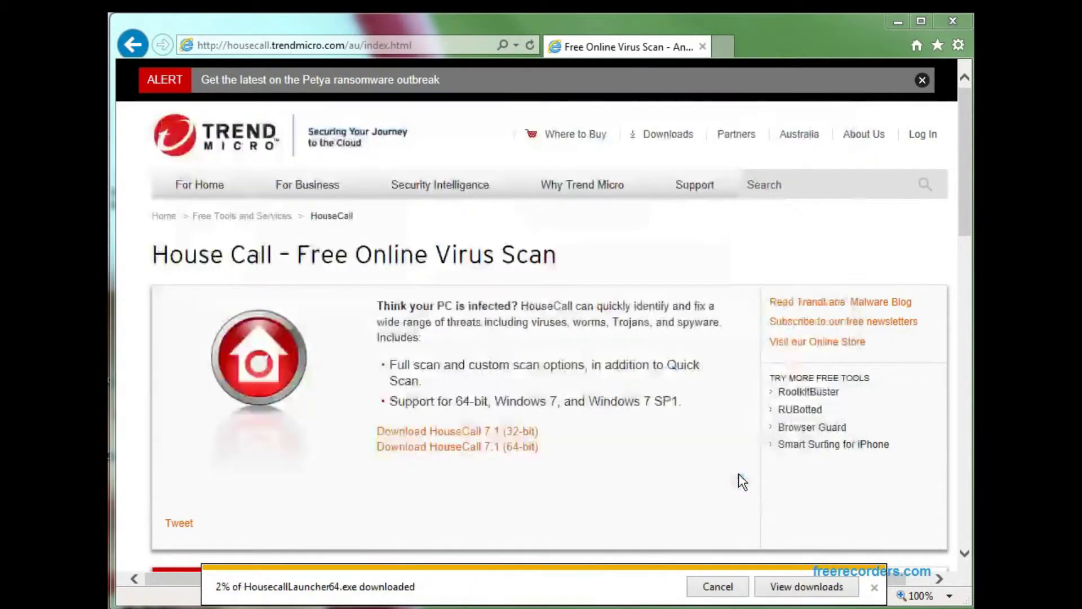
left_click(643, 595)
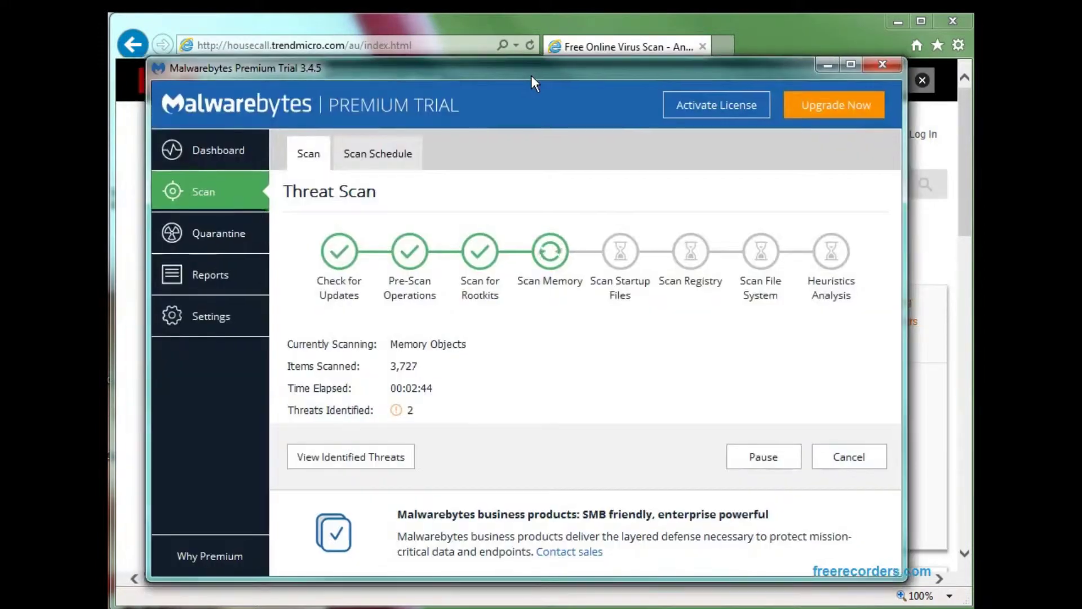
- Examine the threats identified so far by the running Malwarebytes Threat Scan, including their type and location
left_click_drag(531, 76, 531, 56)
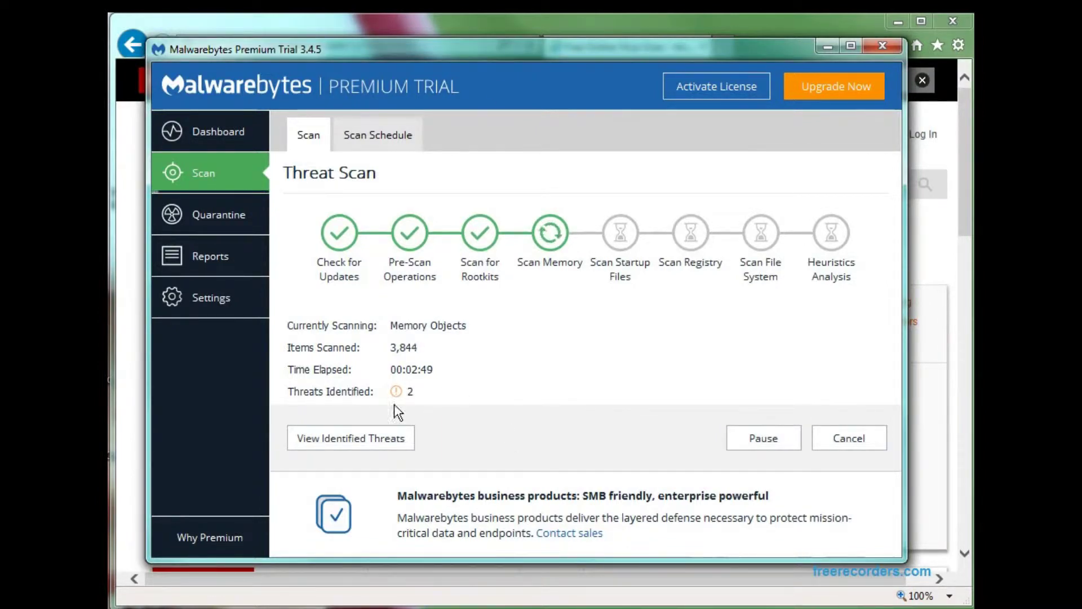
left_click(386, 442)
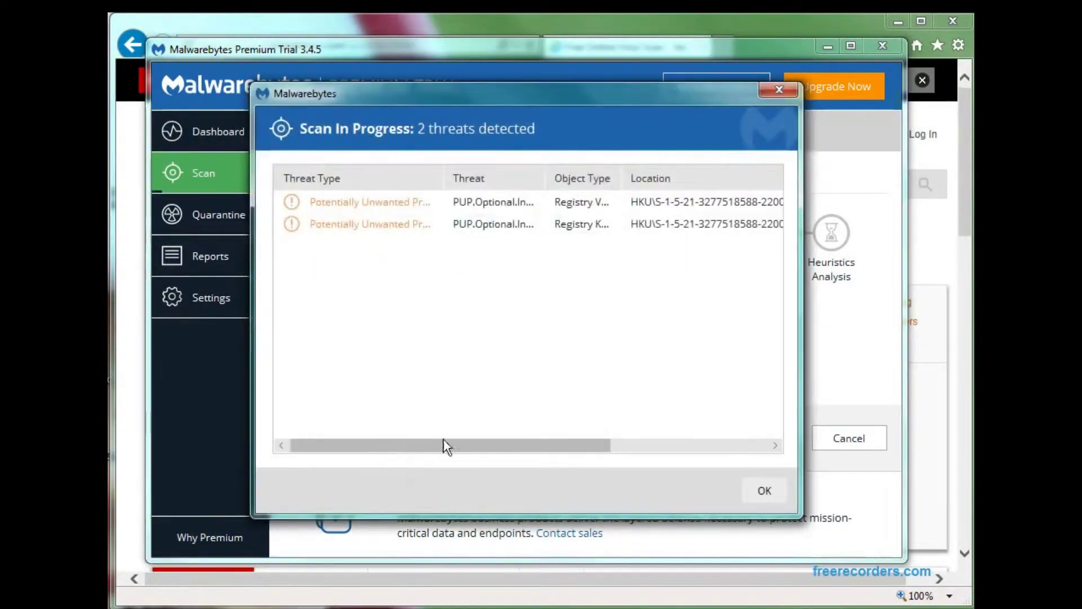
left_click_drag(525, 444, 399, 468)
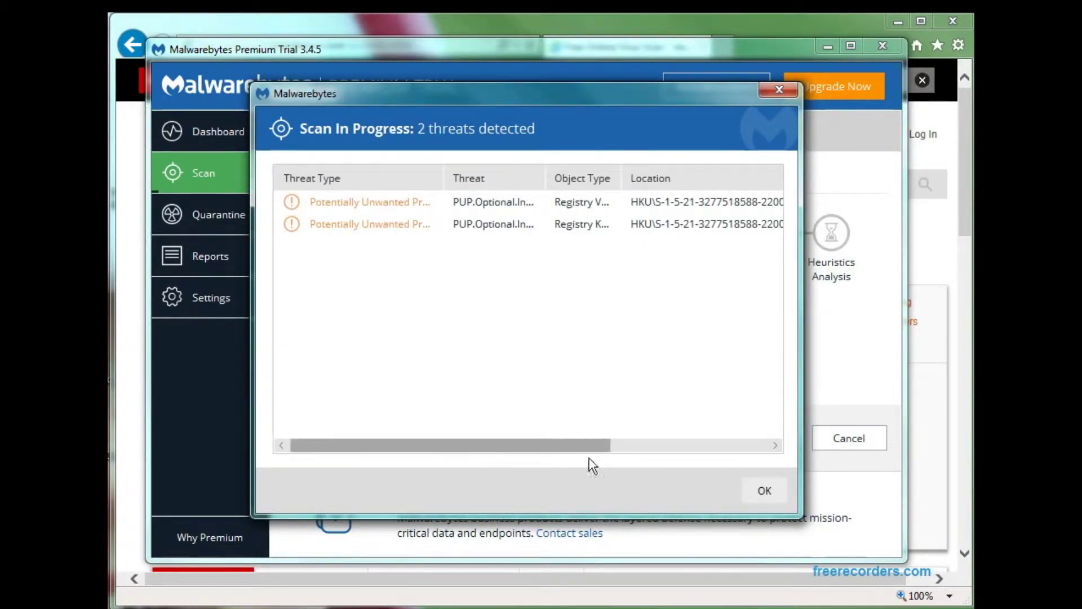
left_click(765, 496)
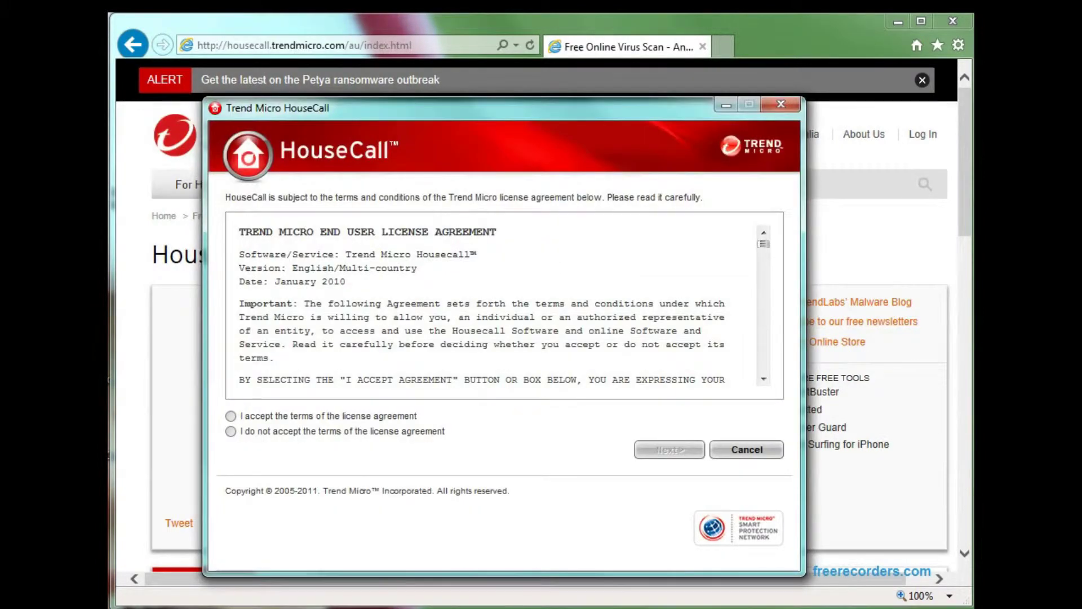
- Accept the HouseCall license agreement and start a scan after reviewing the scan type settings without changing them
left_click(232, 415)
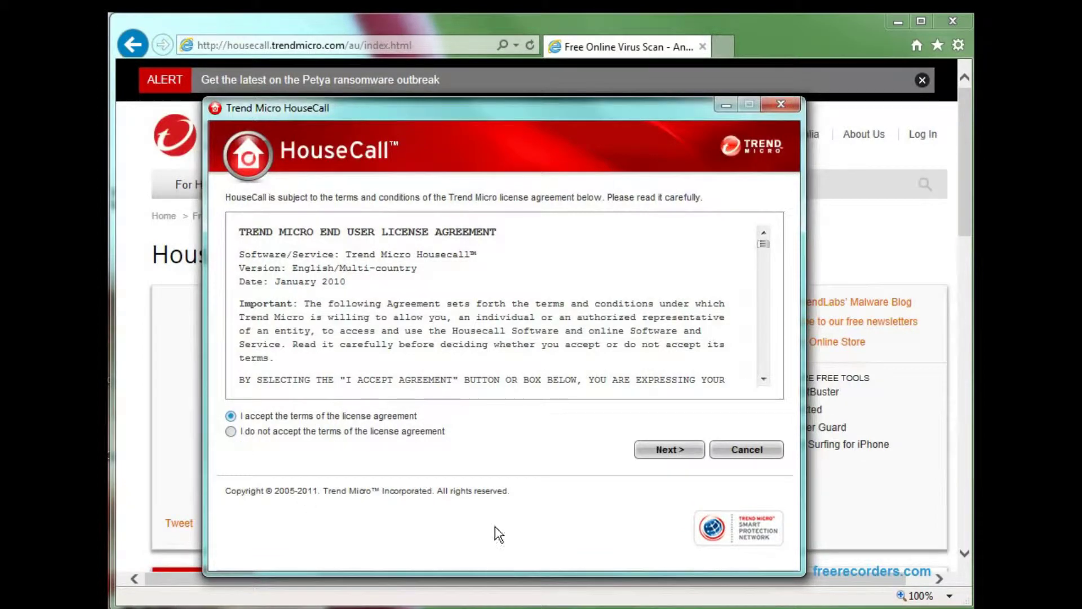
left_click(674, 458)
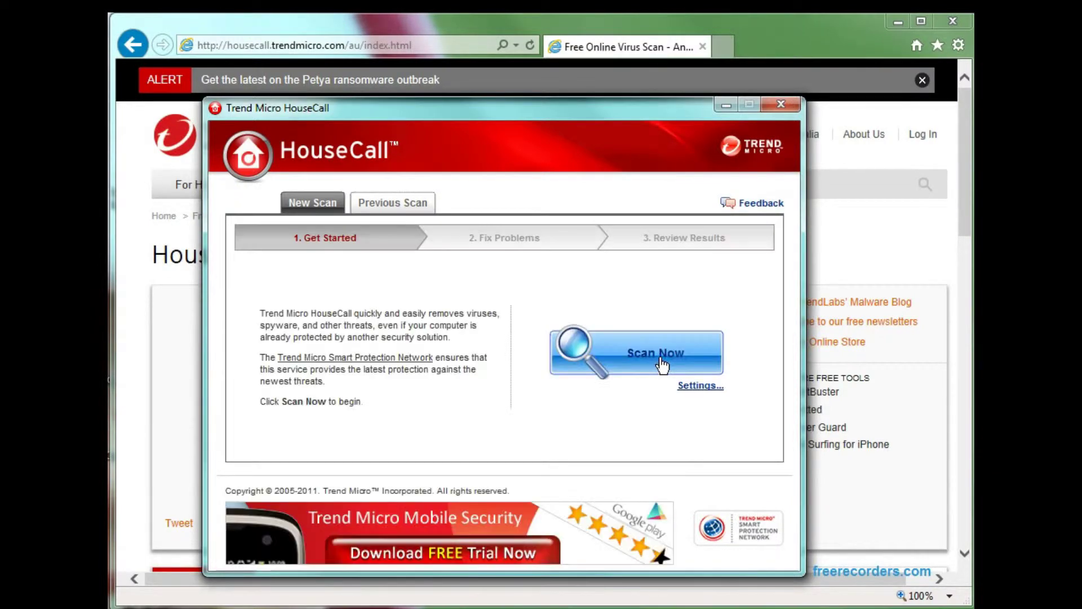
left_click(701, 387)
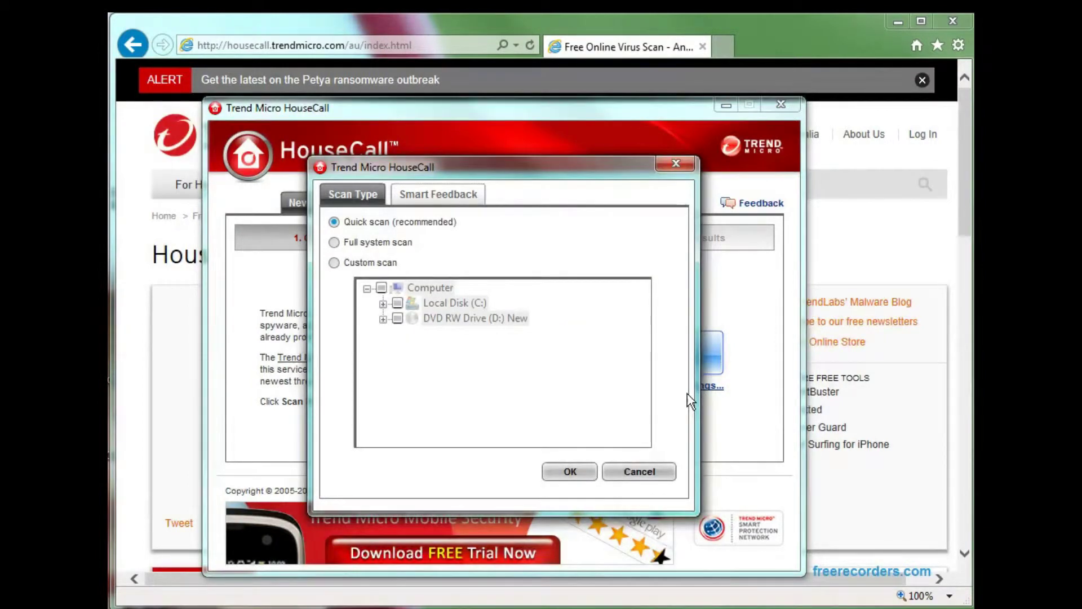
left_click(639, 471)
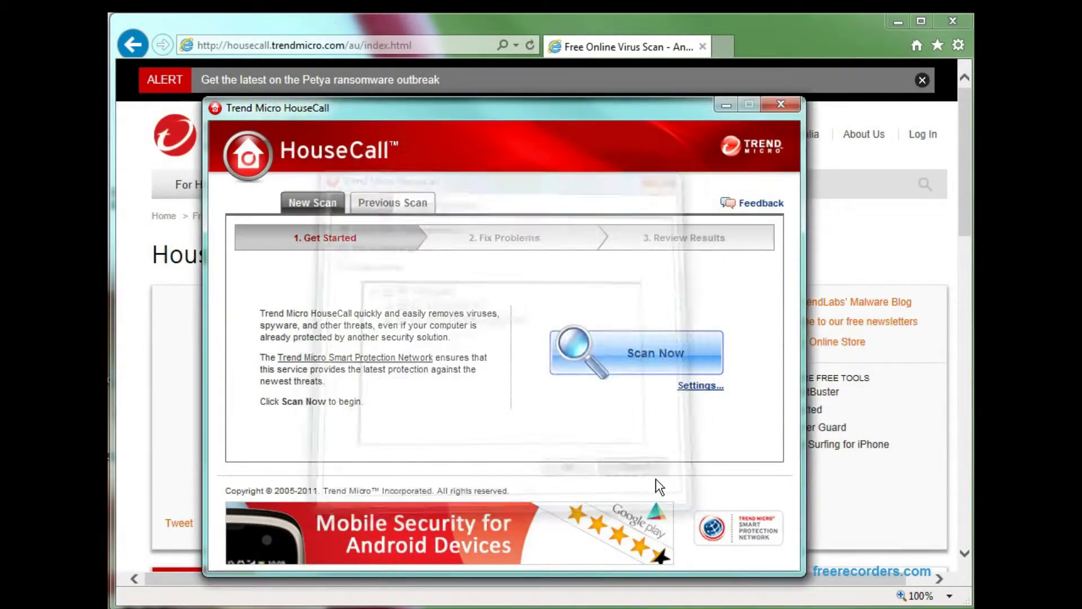
left_click(656, 357)
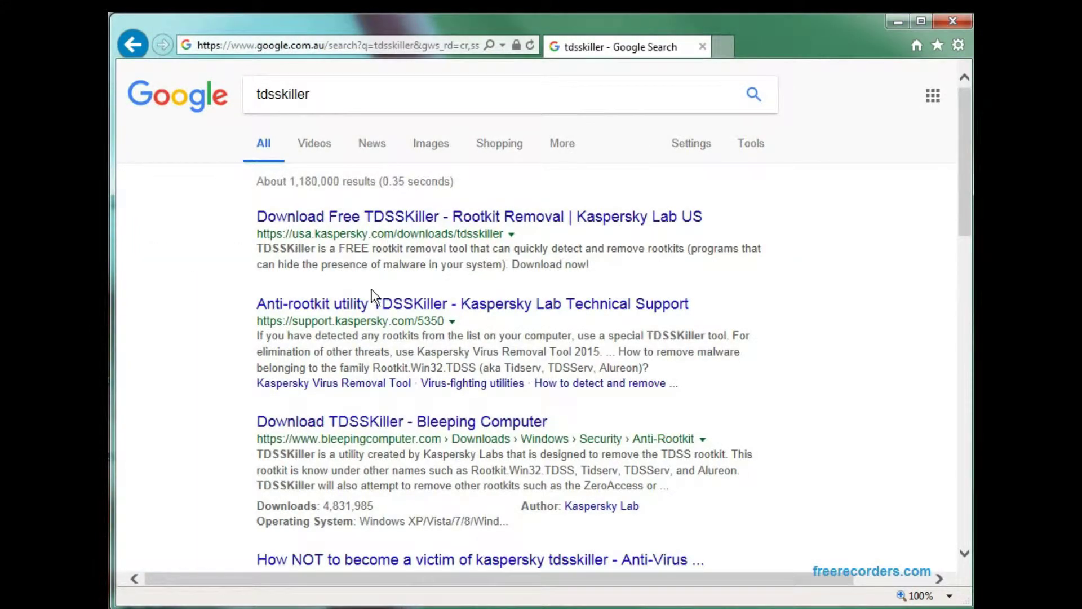
- Download the EXE version of TDSSKiller from Kaspersky's site, accepting the license agreement, and save it as tdsskiller.exe in C:\diskset\Malware
left_click(510, 227)
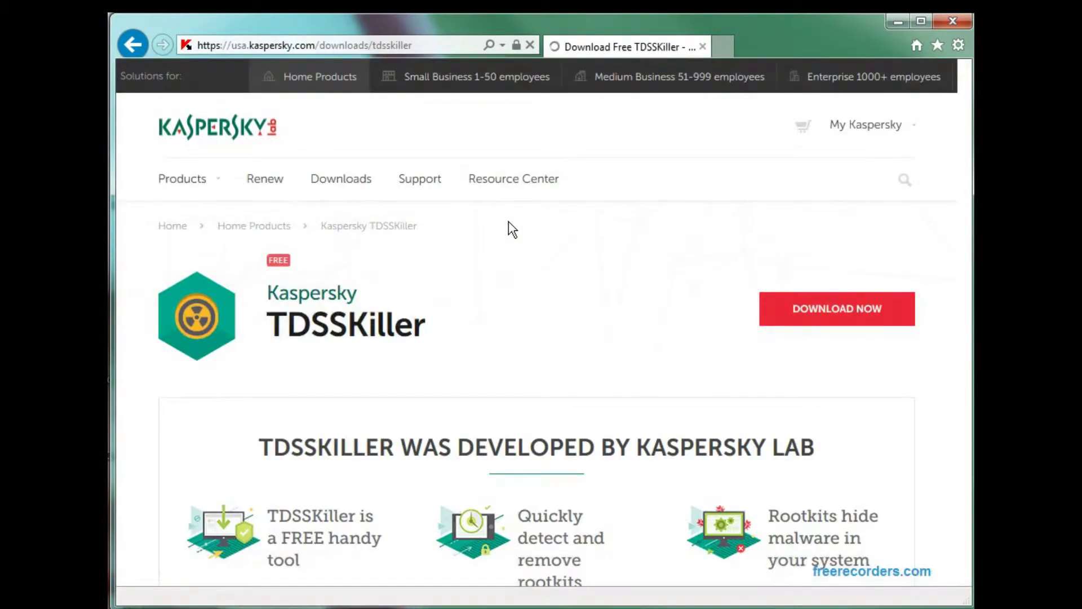
left_click(855, 328)
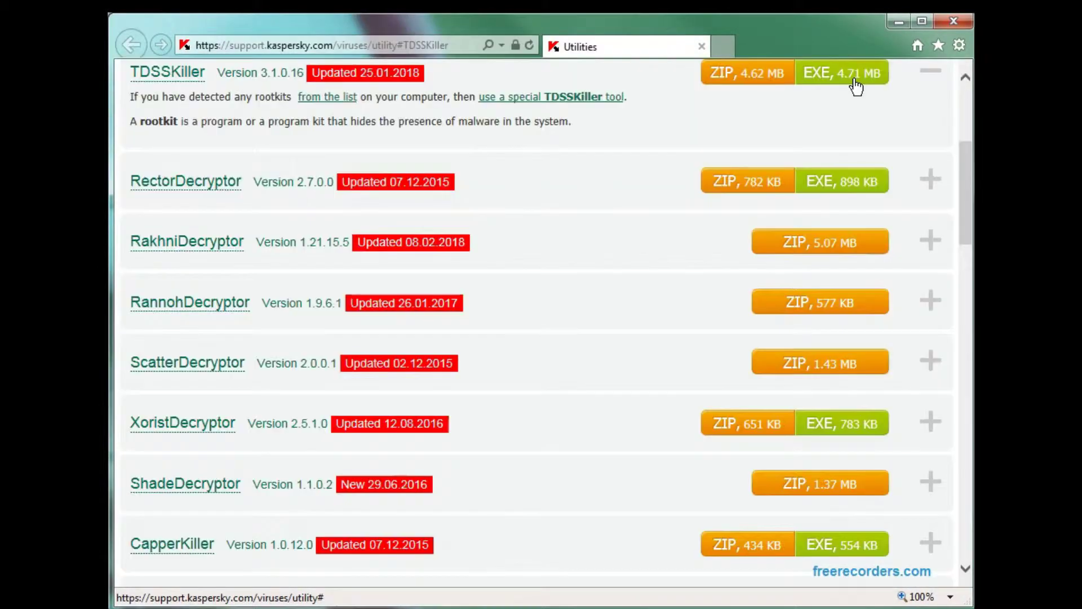
left_click(854, 76)
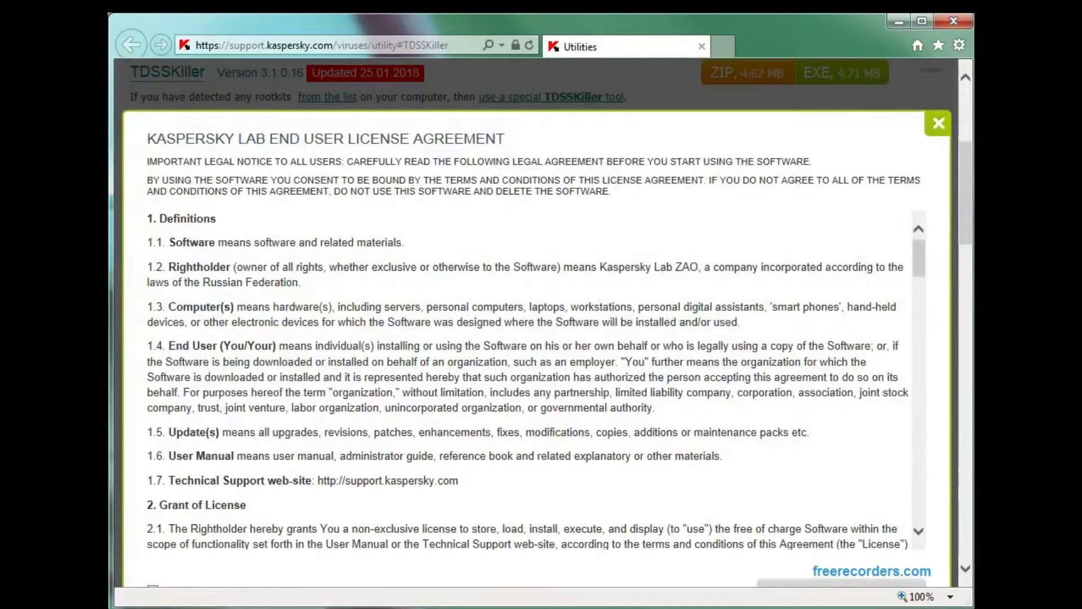
scroll(188, 396, "down", 10)
scroll(188, 397, "up", 7)
left_click(153, 381)
left_click(856, 395)
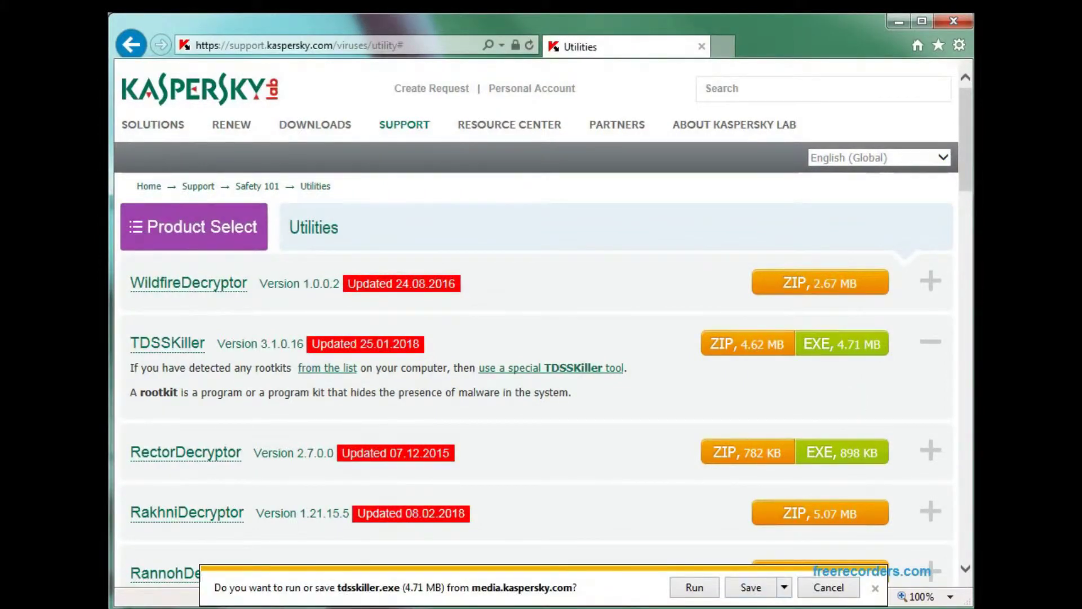
left_click(750, 587)
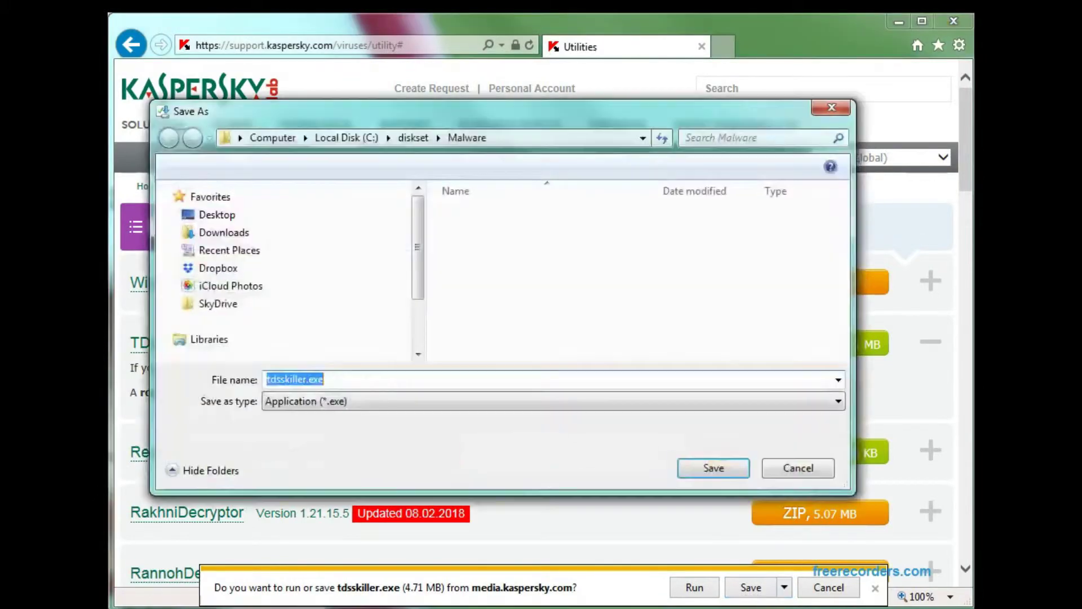
left_click(736, 471)
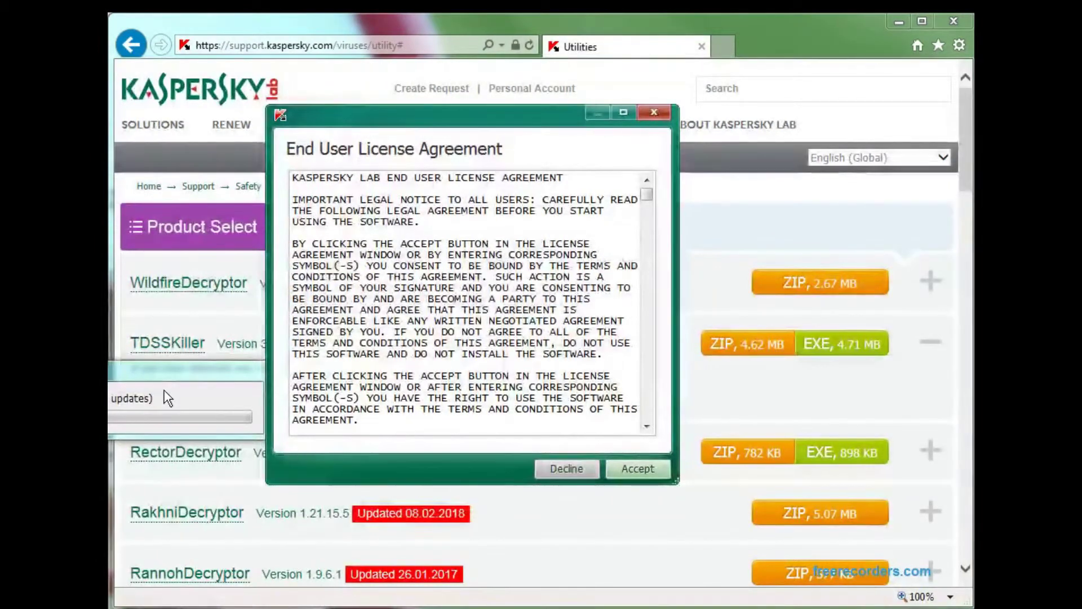
- Accept TDSSKiller's End User License Agreement and KSN Statement, and start a rootkit scan
left_click(663, 472)
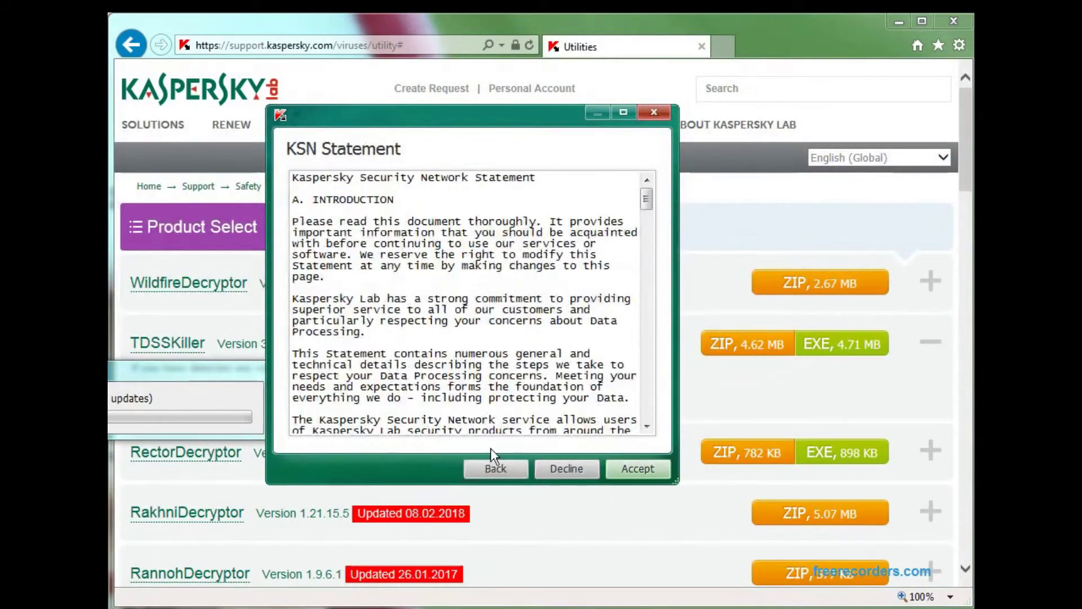
left_click(661, 471)
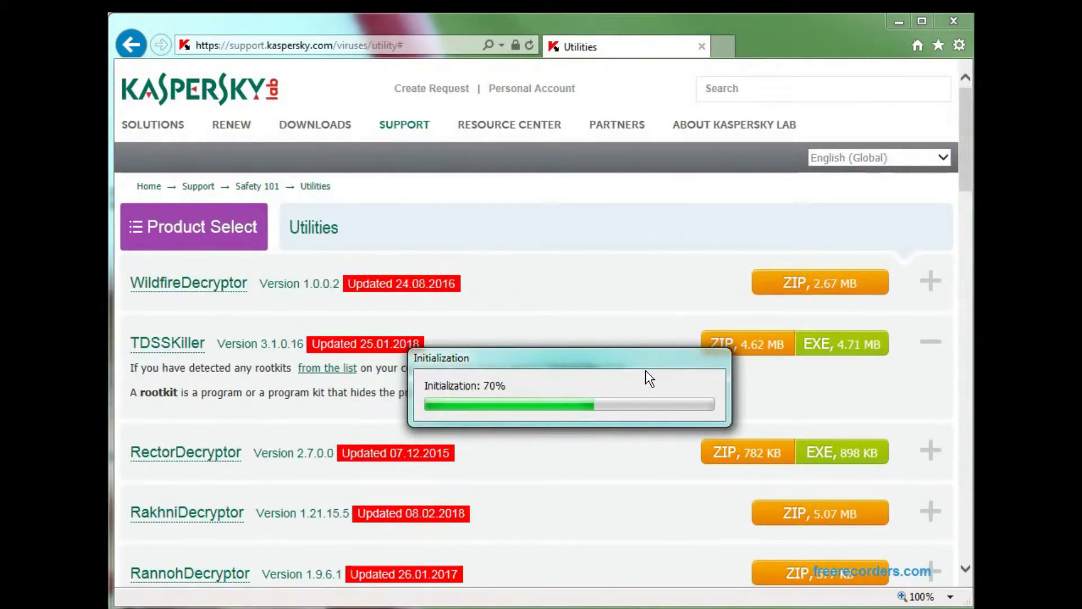
left_click(569, 403)
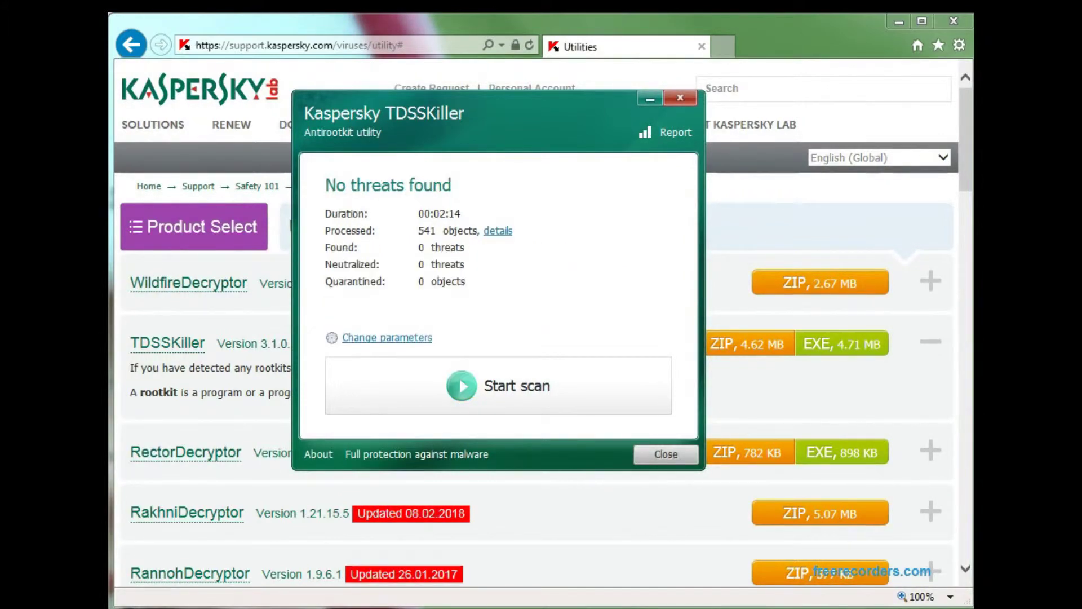
- Examine the details of the completed TDSSKiller scan and read through its full report
left_click(499, 231)
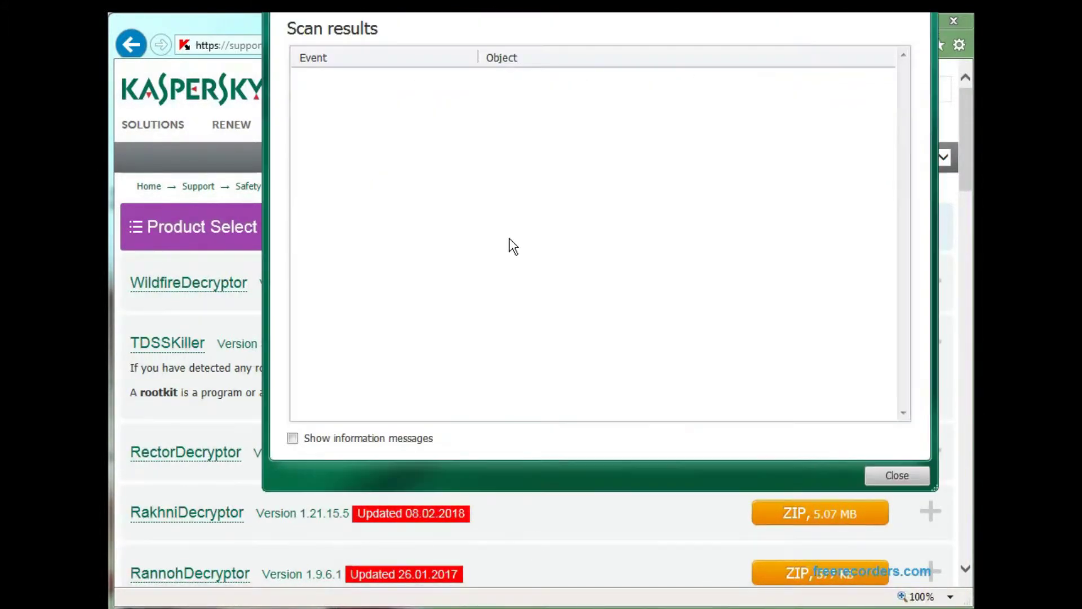
left_click(926, 480)
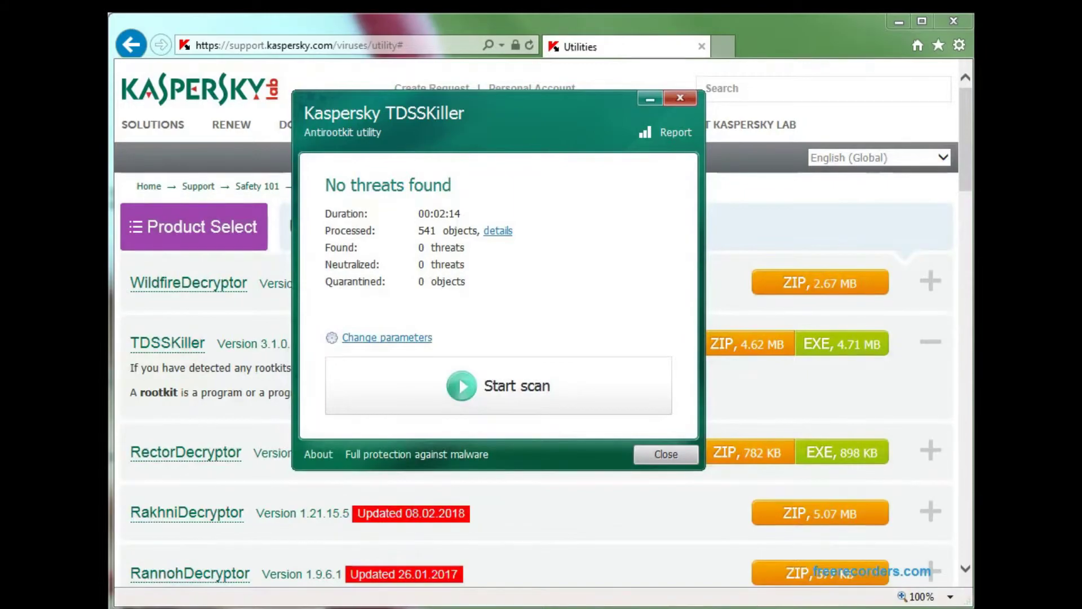
left_click(671, 132)
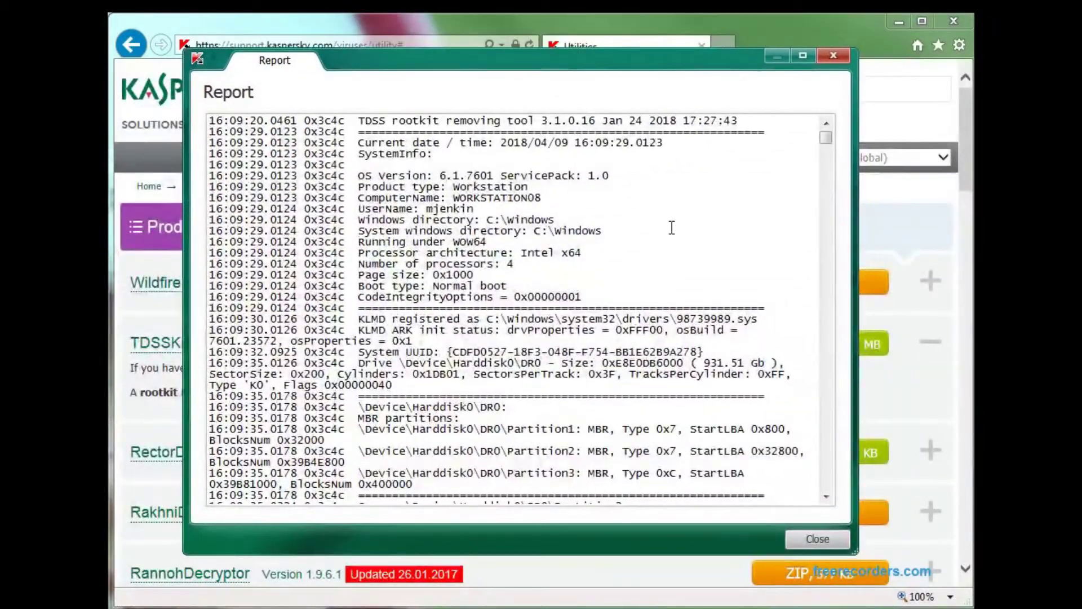
scroll(833, 149, "down", 15)
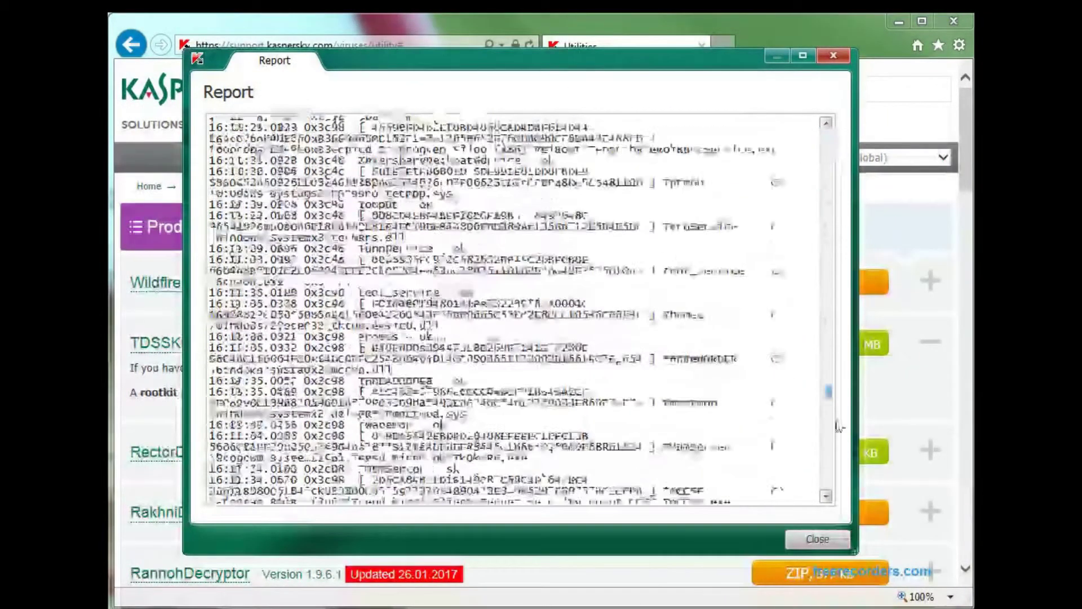
scroll(833, 149, "up", 15)
left_click(819, 539)
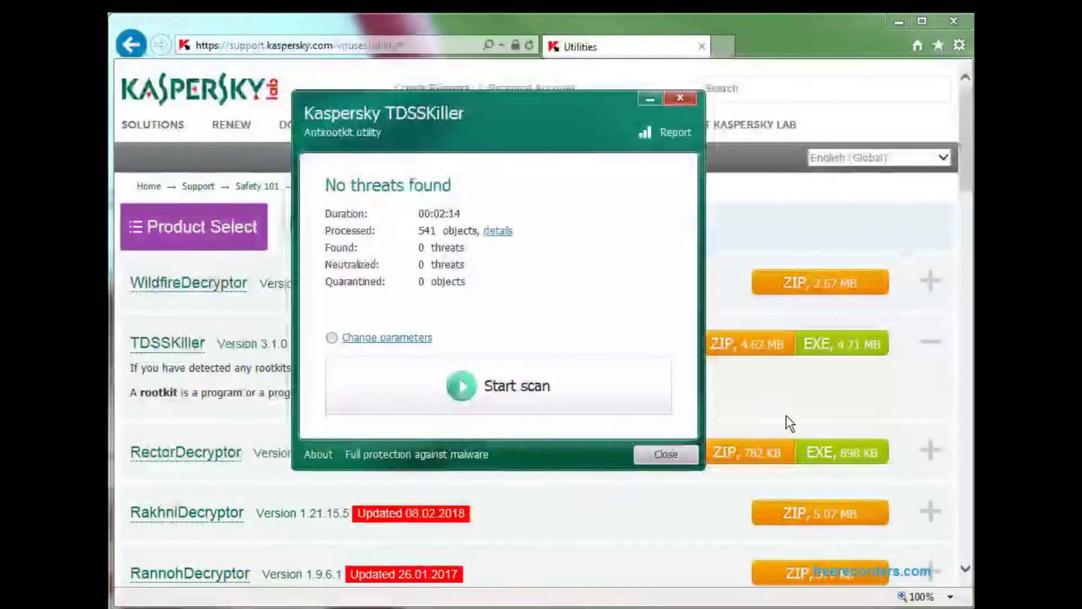
- Review TDSSKiller's scan parameters, including the objects to scan and additional options, without changing them
left_click(398, 340)
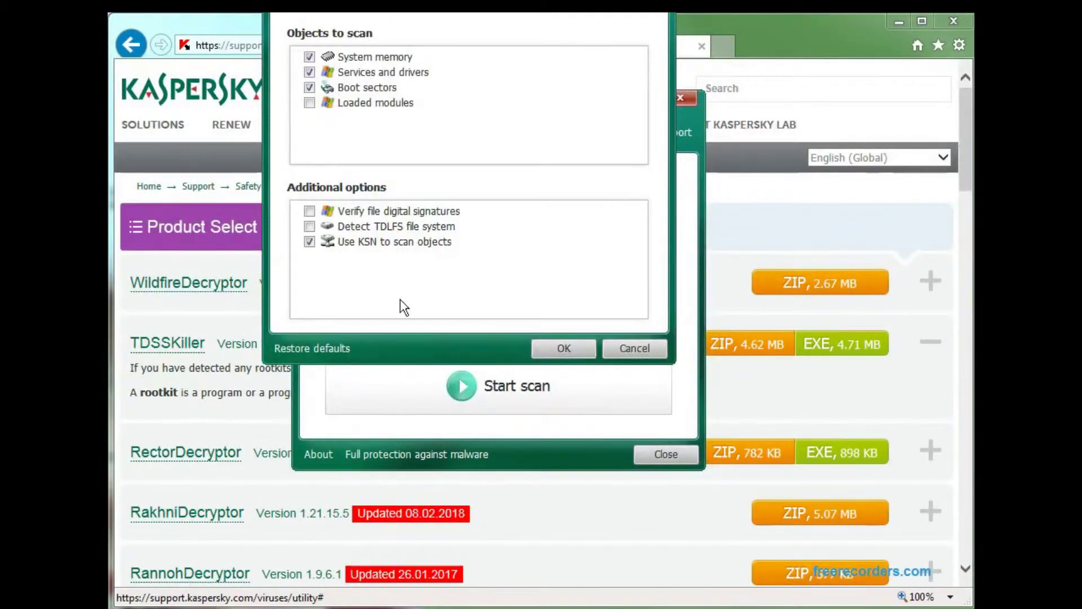
left_click(661, 357)
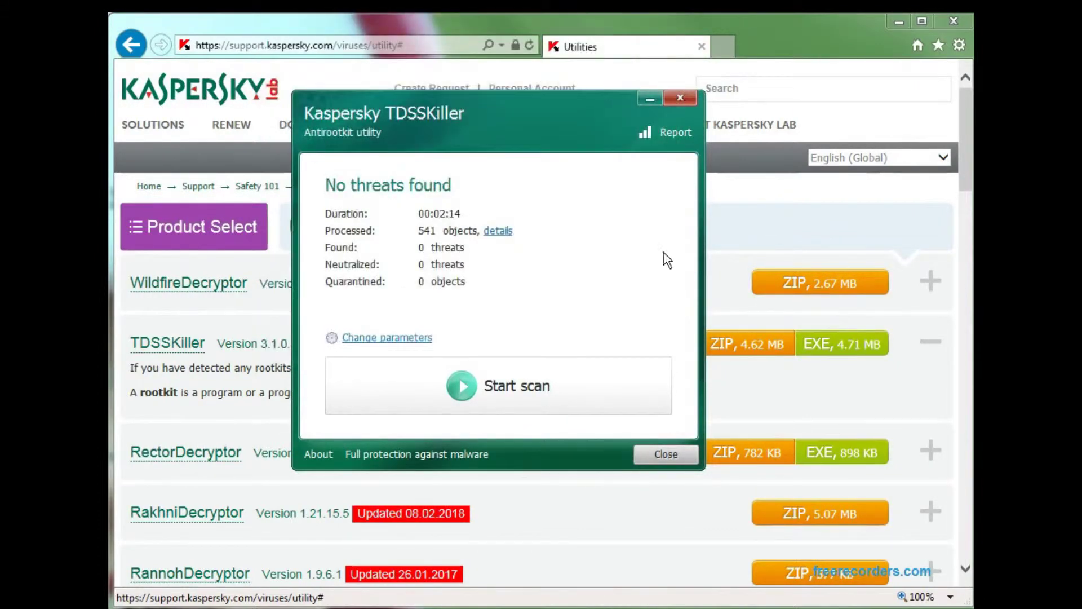
- Close TDSSKiller, search the web for "mcafee stinger" and open McAfee's official Stinger free tools page
left_click(671, 458)
left_click(363, 46)
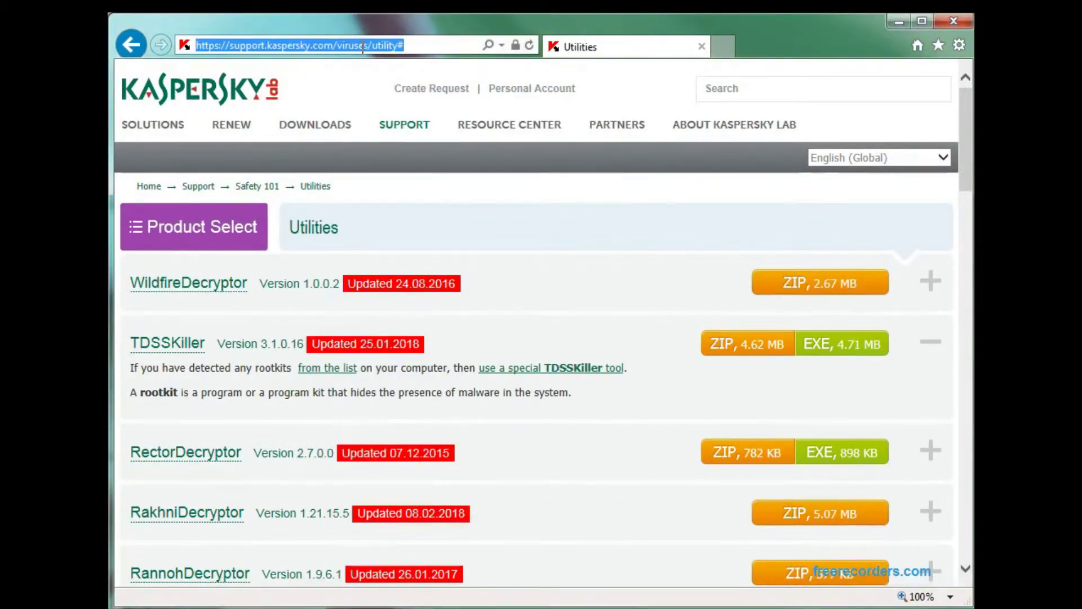
type("mcafee stinger")
key("Return")
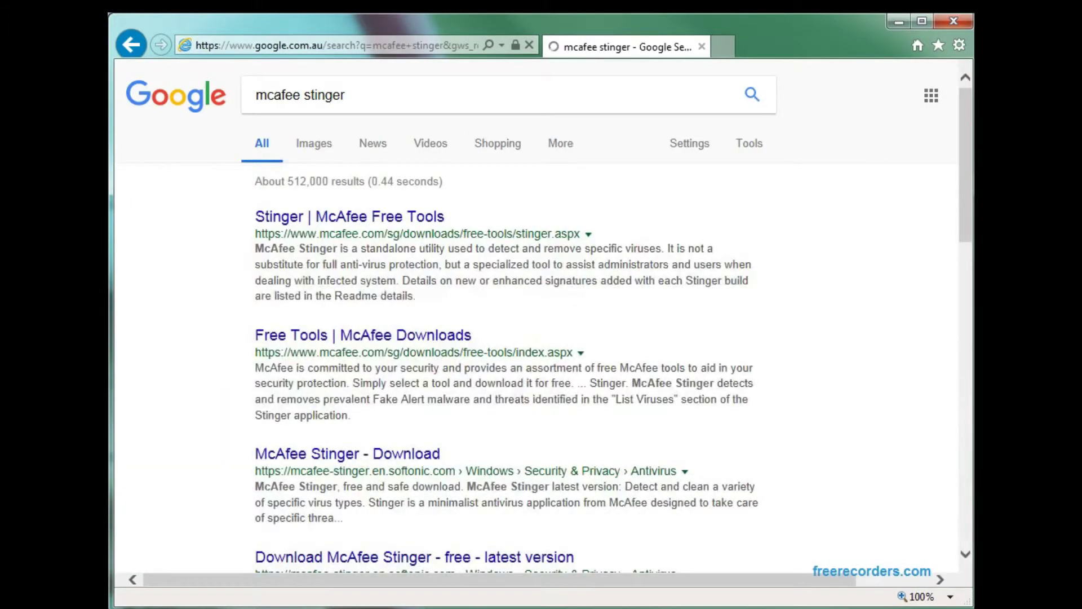
left_click(411, 230)
scroll(950, 235, "down", 4)
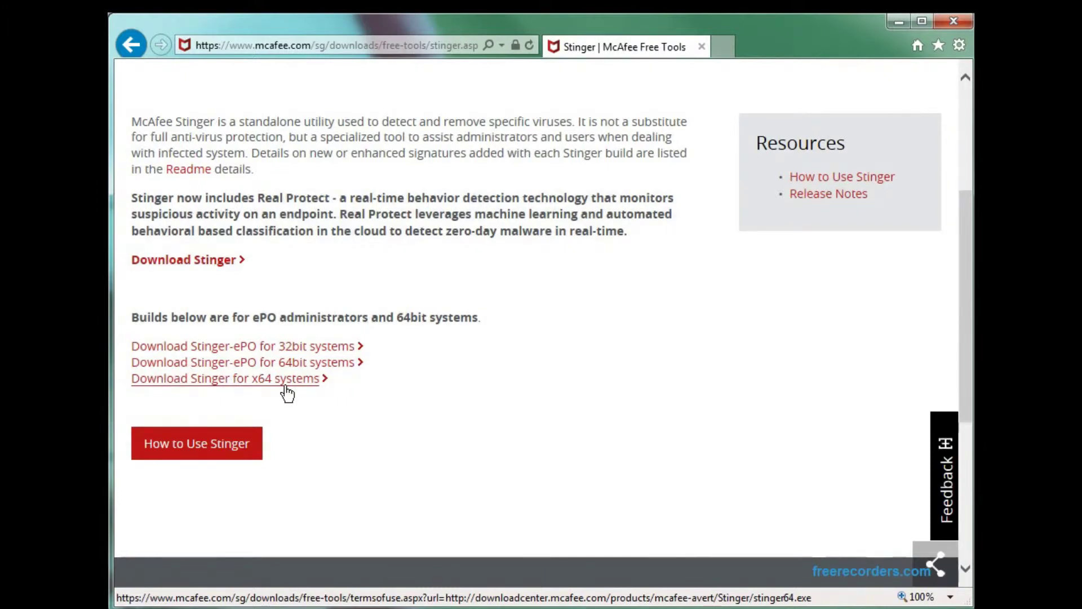
- Download Stinger for x64 systems, accepting McAfee's royalty-free license terms, and save stinger64.exe
left_click(288, 389)
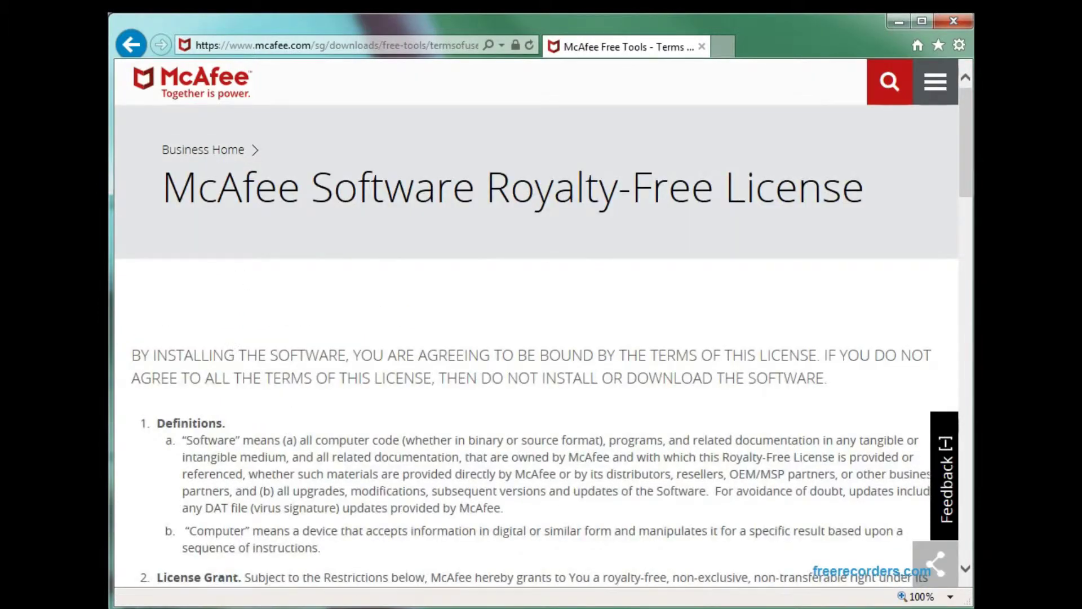
scroll(536, 321, "down", 20)
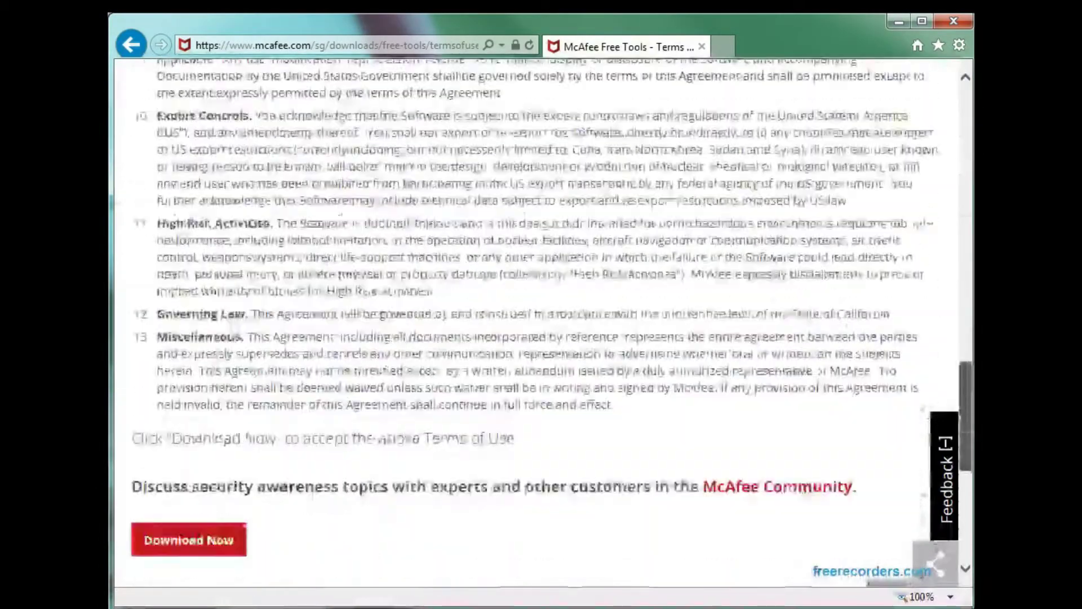
scroll(535, 322, "up", 6)
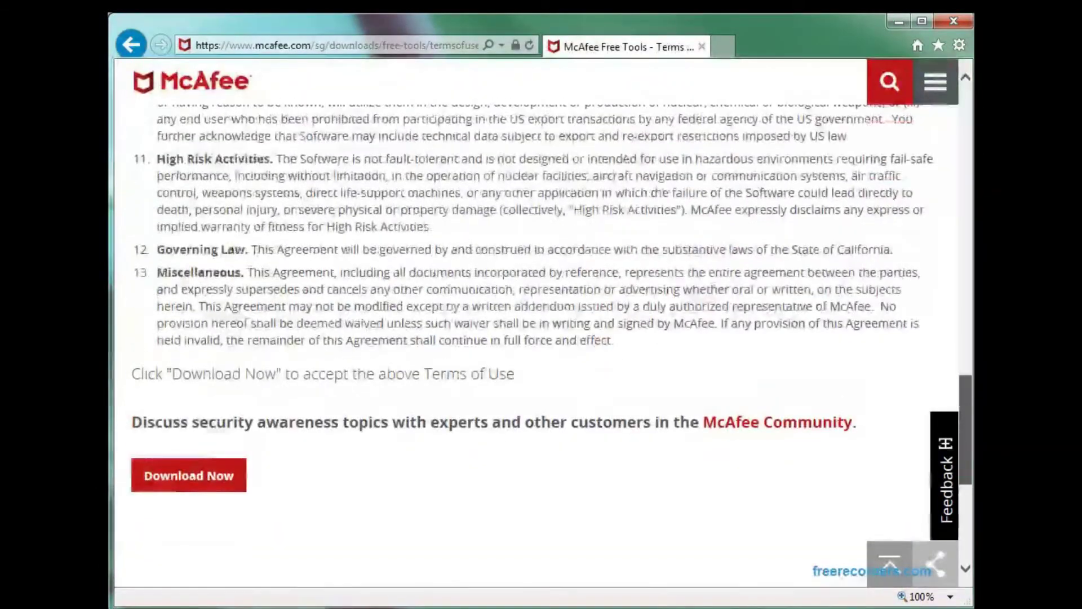
left_click(197, 484)
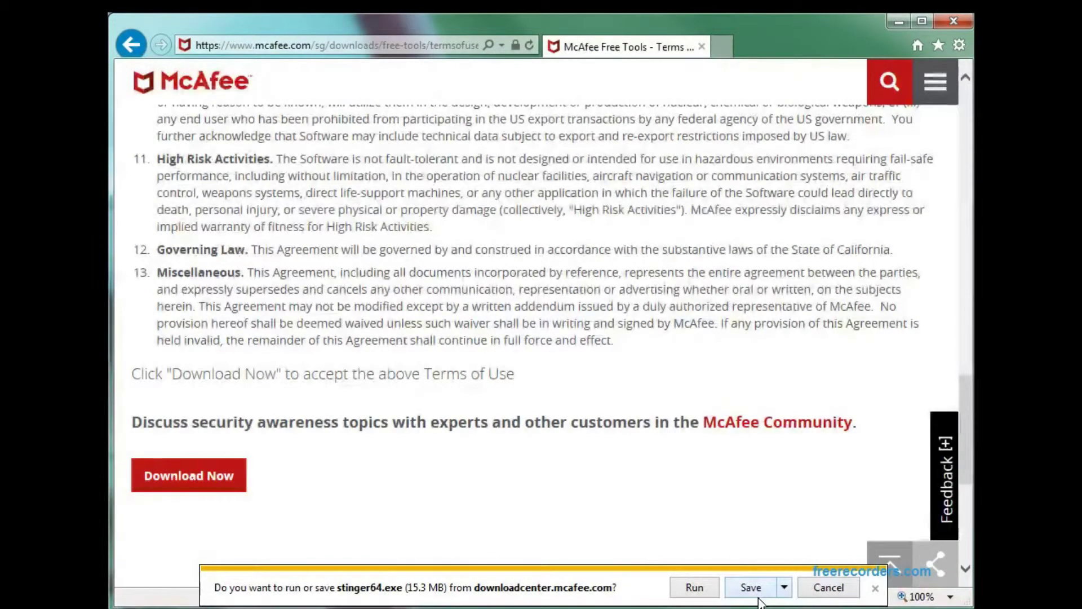
left_click(758, 592)
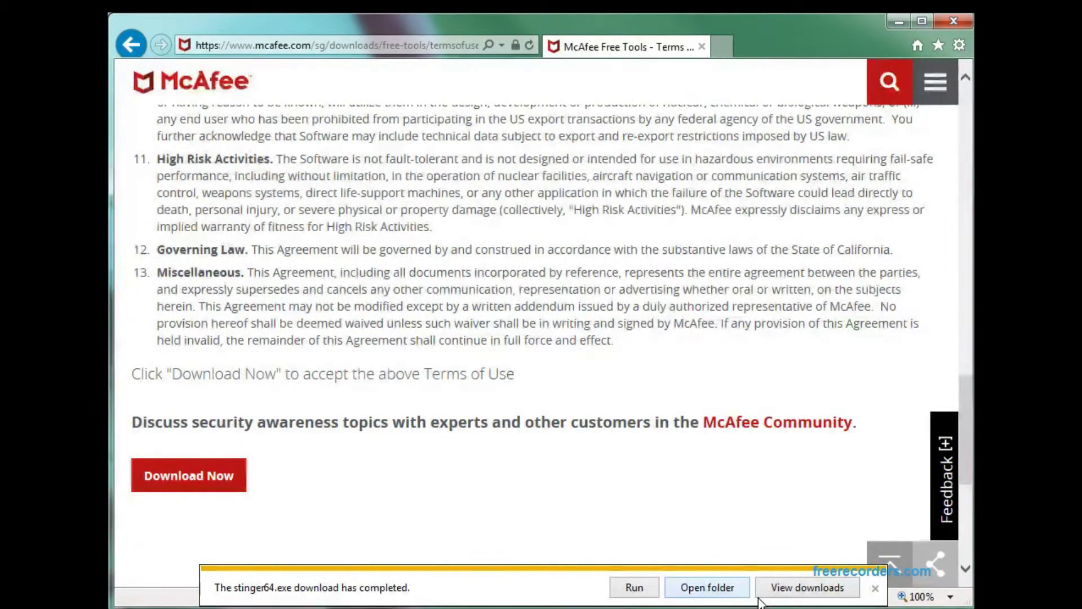
- Run the downloaded stinger64.exe, accept the McAfee End User Licence Agreement and start a scan
left_click(632, 592)
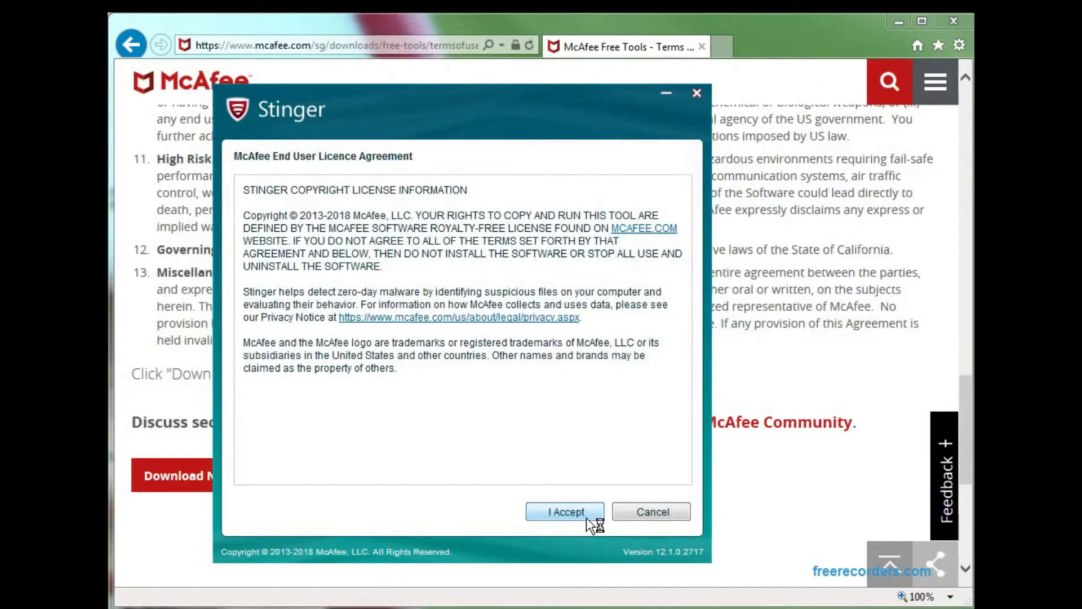
left_click(586, 514)
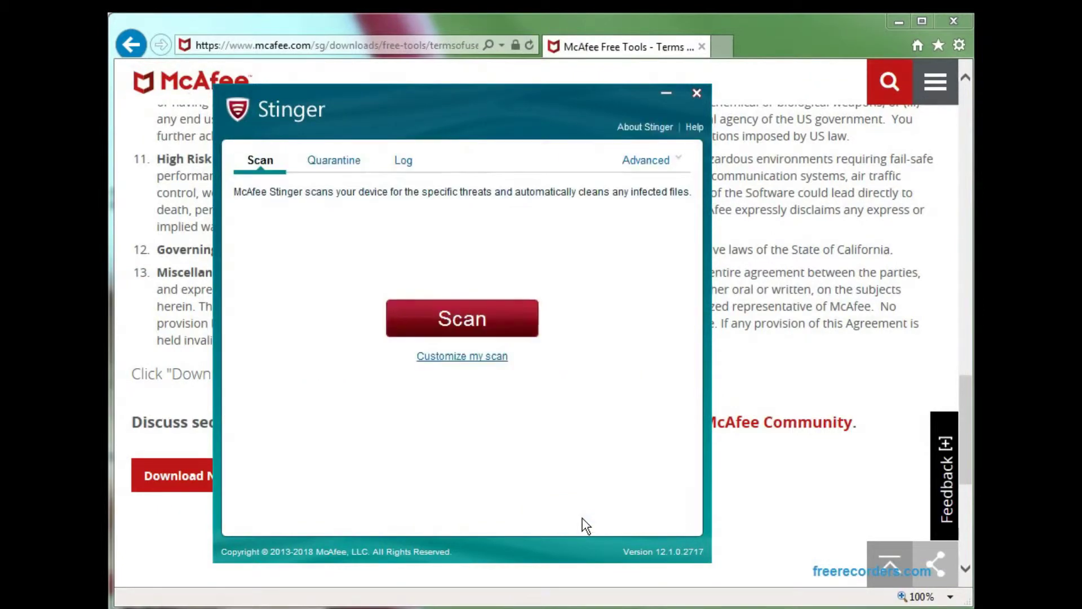
left_click(457, 330)
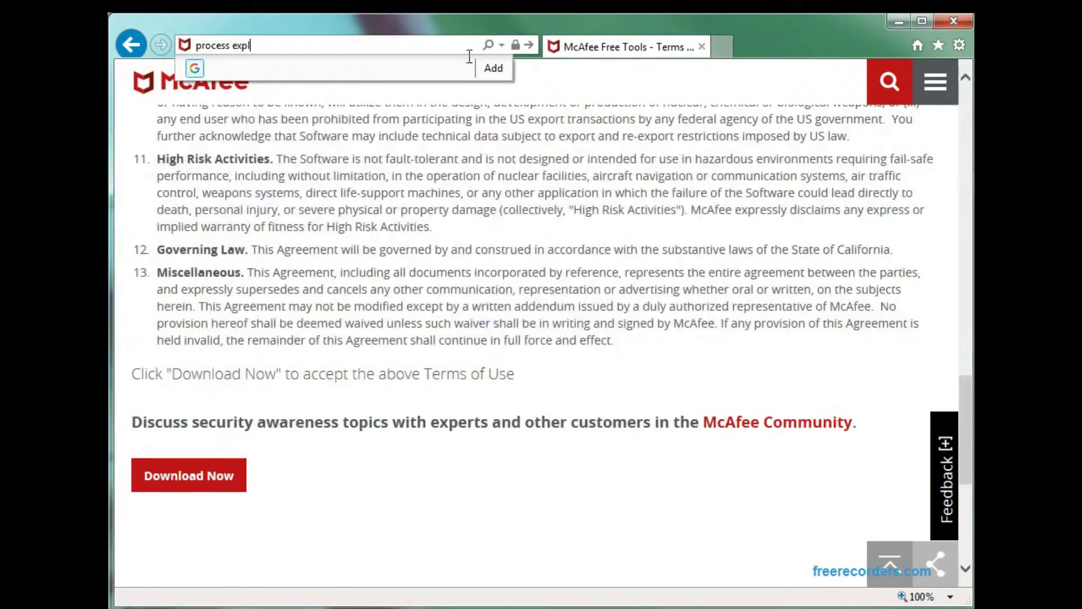
- Search the web for "process explorer live"
type("lorer")
key("Return")
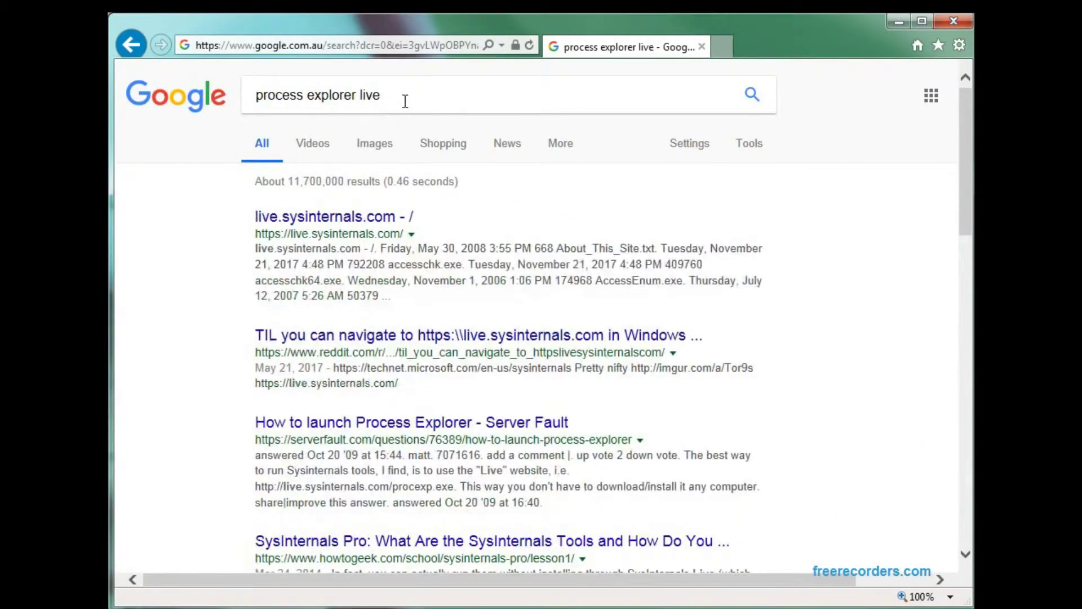
left_click_drag(404, 100, 236, 102)
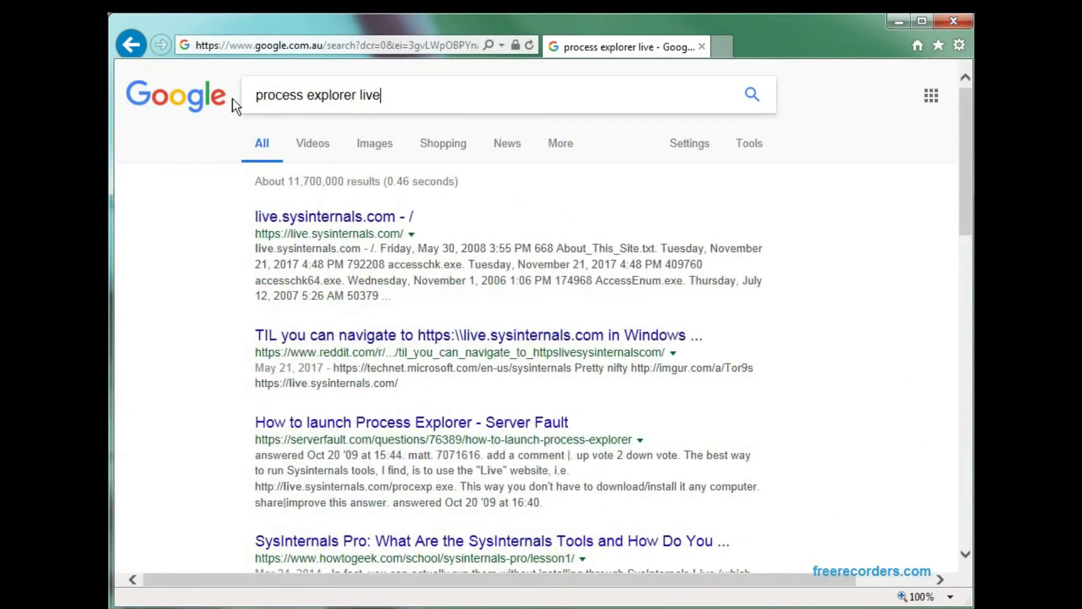
left_click(314, 50)
type("www.gogole.com/")
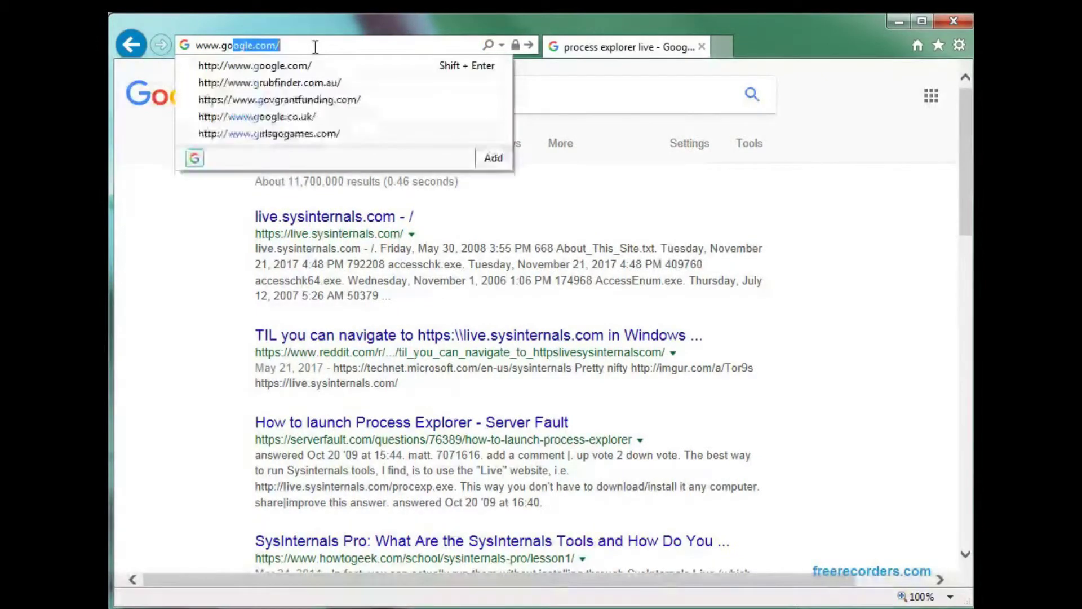
key("Return")
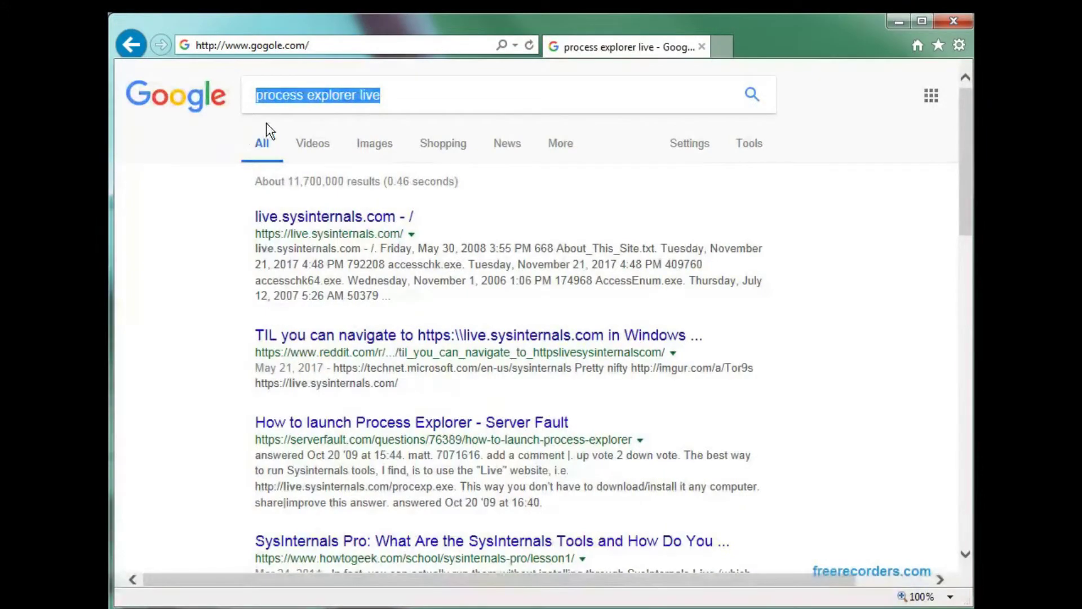
- Open live.sysinternals.com from the search results and save procexp64.exe in C:\diskset\Malware
left_click(325, 217)
left_click_drag(971, 172, 971, 420)
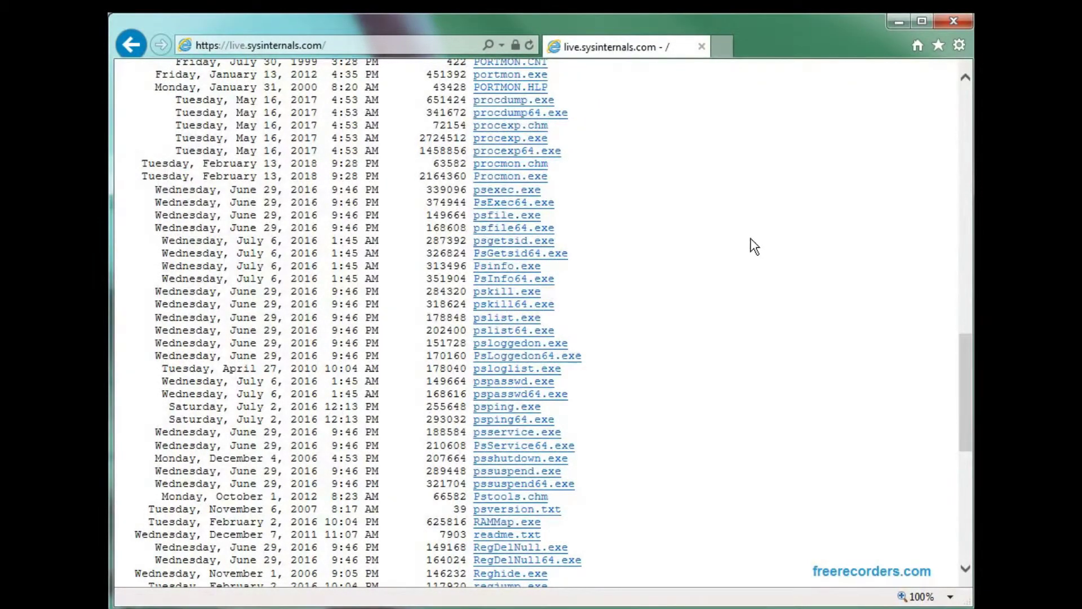
left_click(530, 159)
left_click(751, 587)
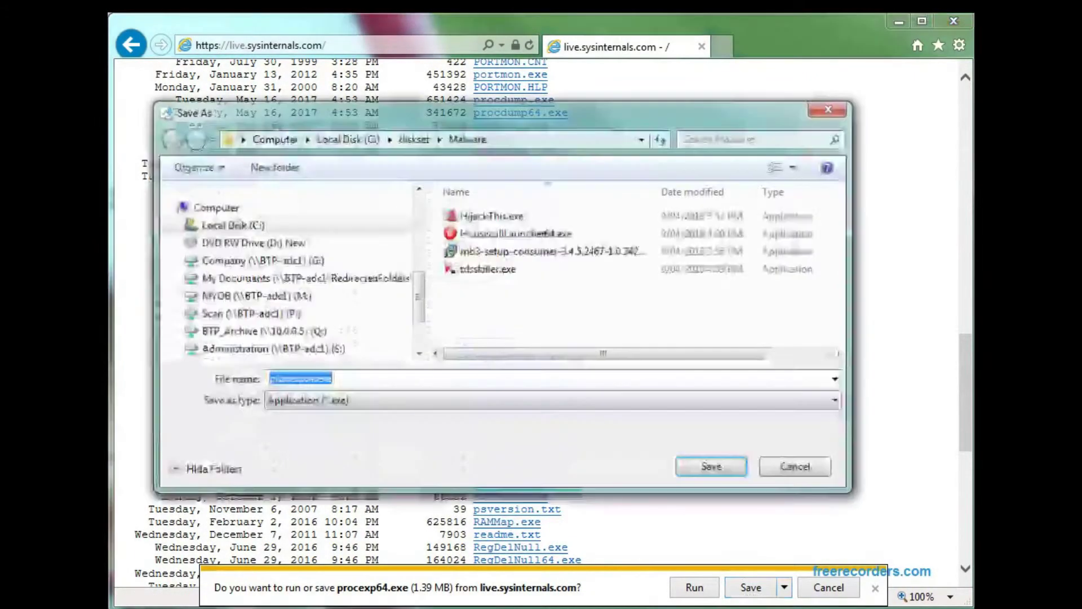
left_click(733, 472)
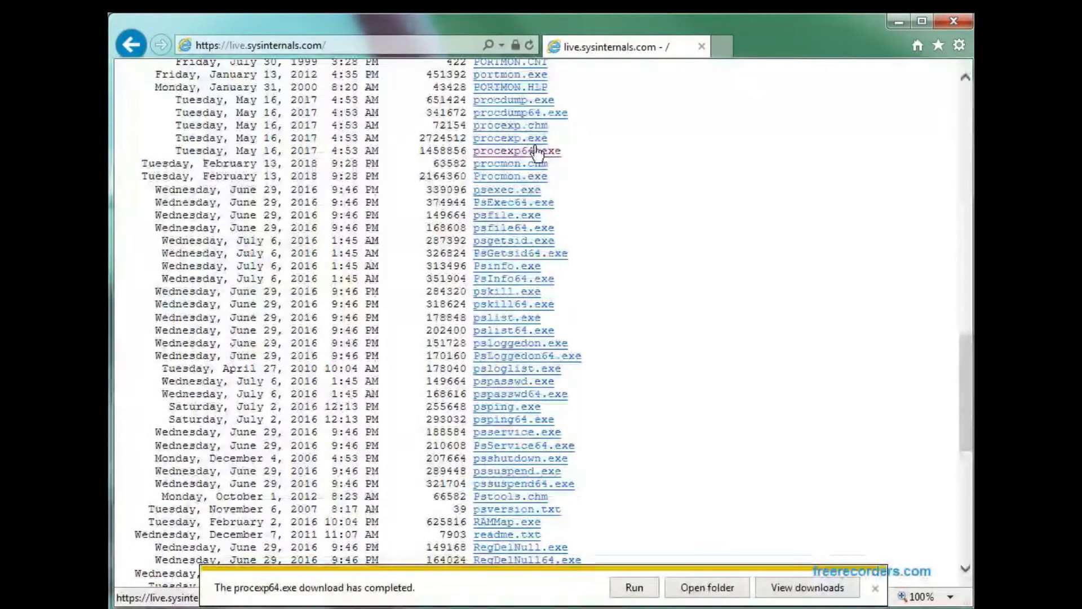
- Download procexp.exe from the Sysinternals file listing and save it in C:\diskset\Malware
left_click(535, 145)
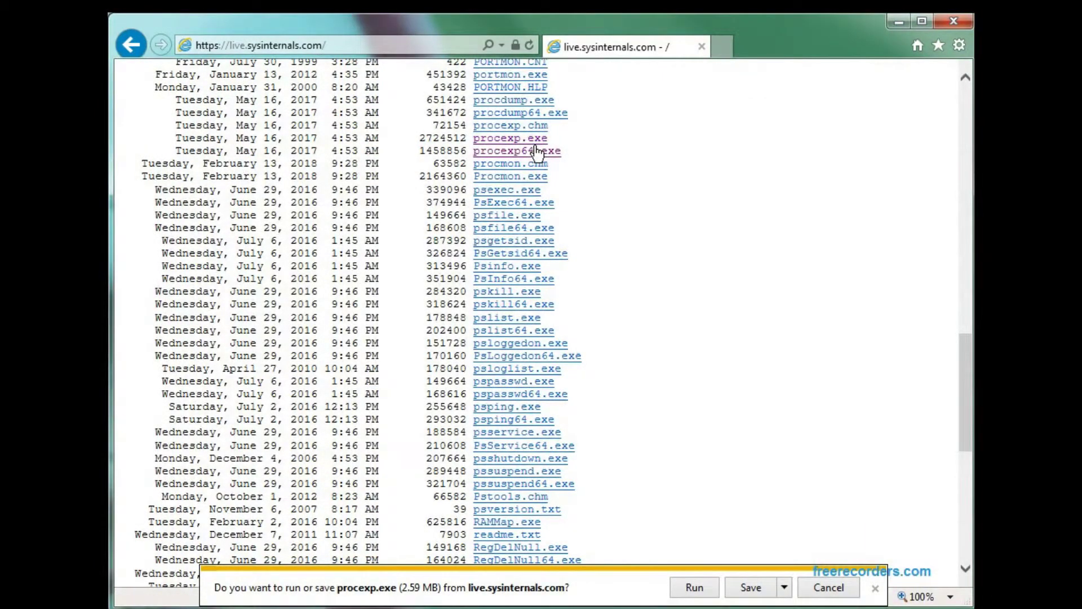
key("alt+n")
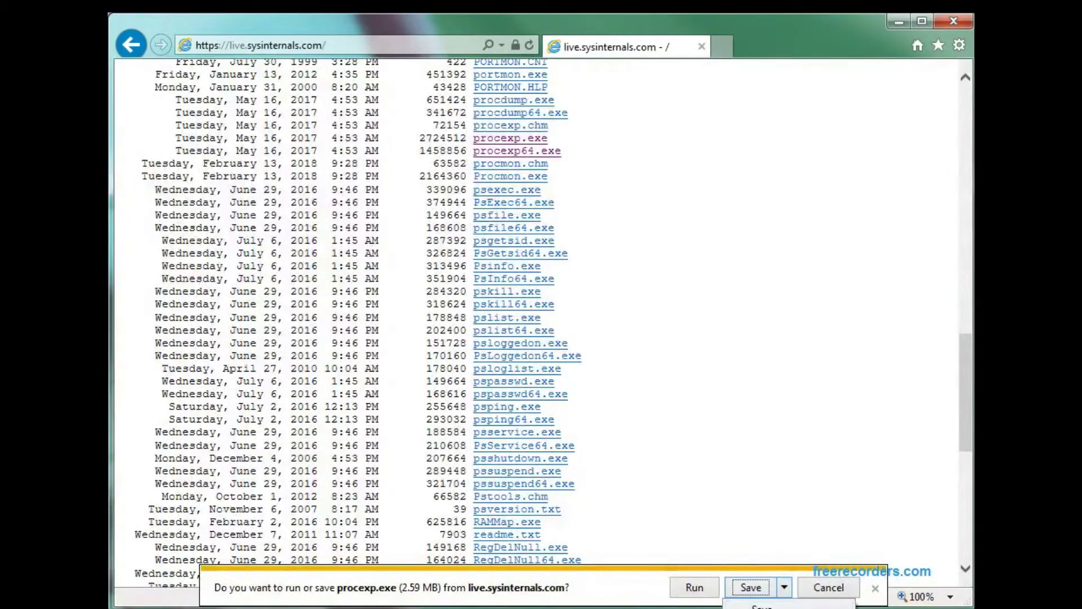
key("alt+a")
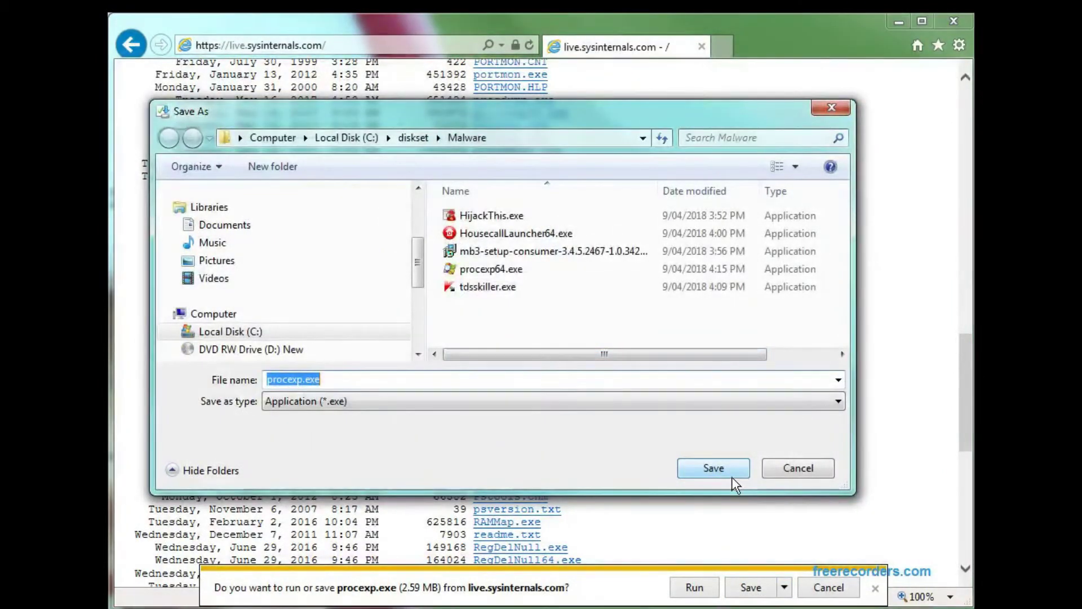
left_click(732, 475)
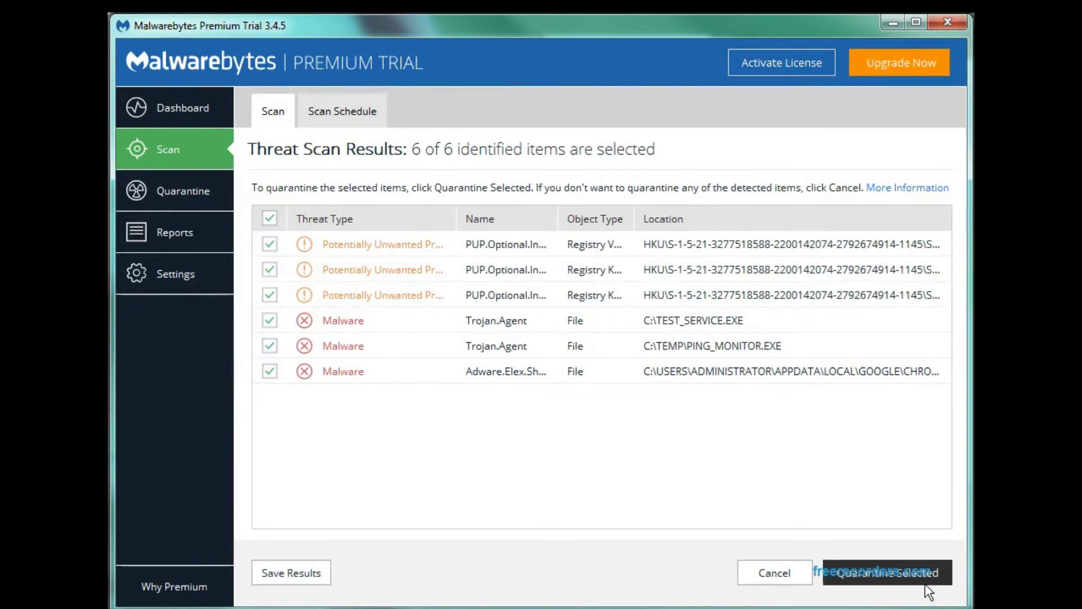
- Switch to Malwarebytes and save the threat scan results as a text file named malwarebytes in C:\diskset\Malware
left_click(323, 582)
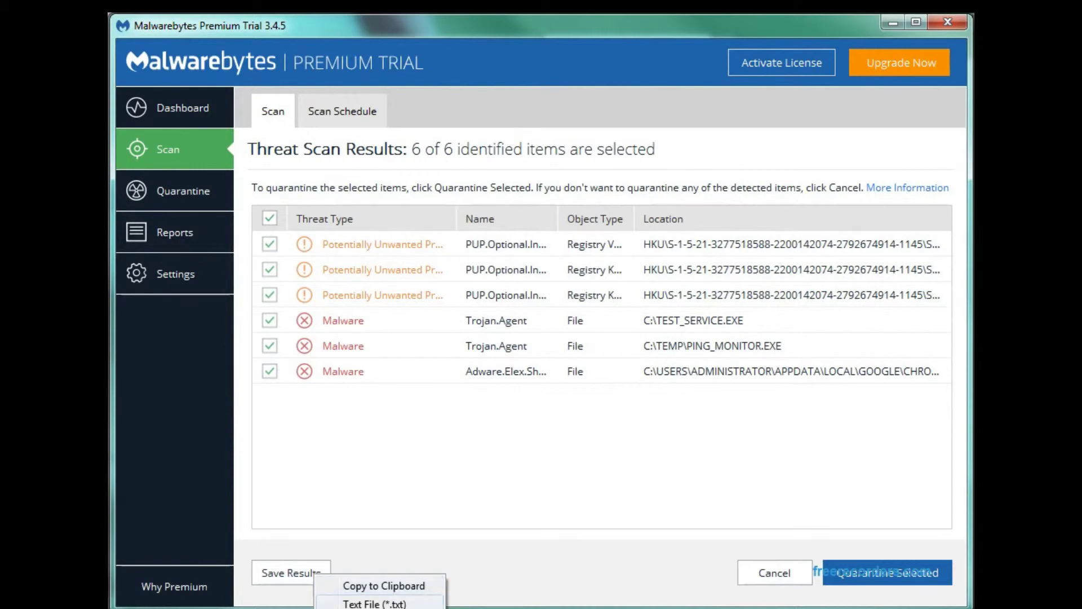
left_click(376, 586)
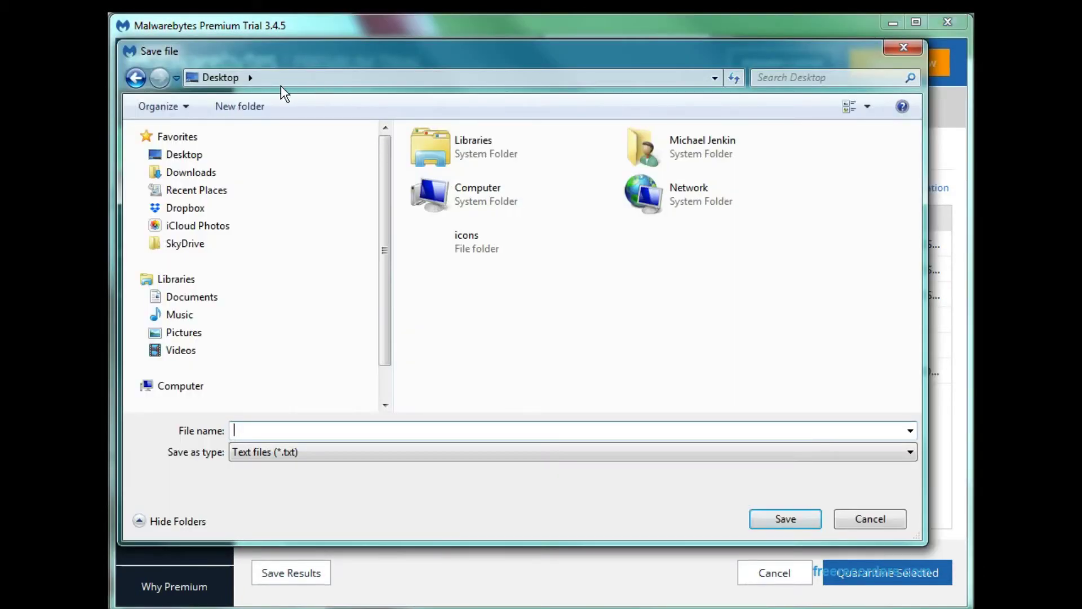
left_click(278, 84)
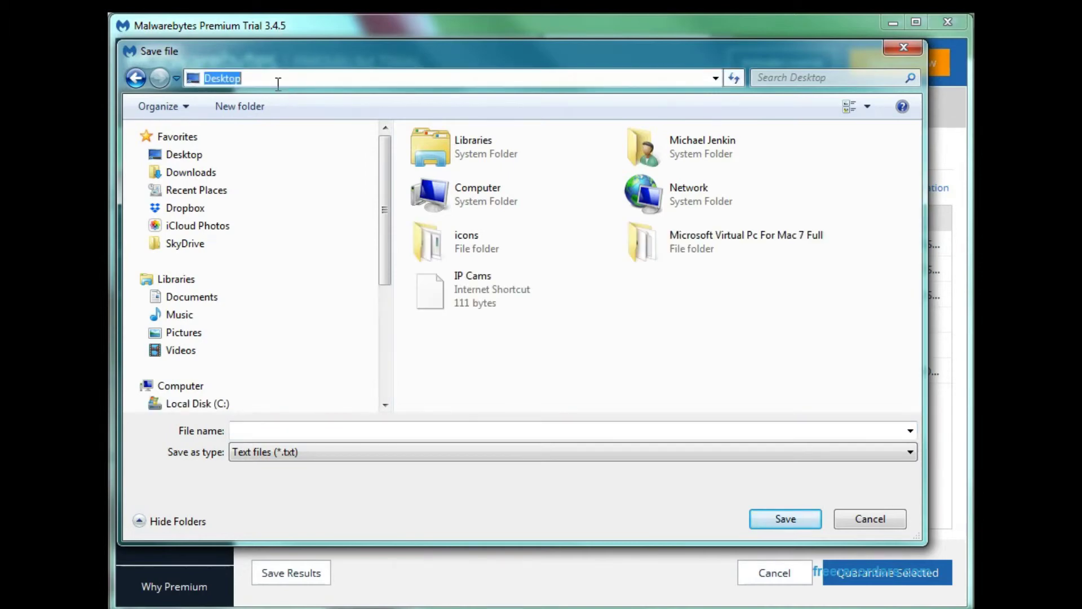
type("c:\\diskse")
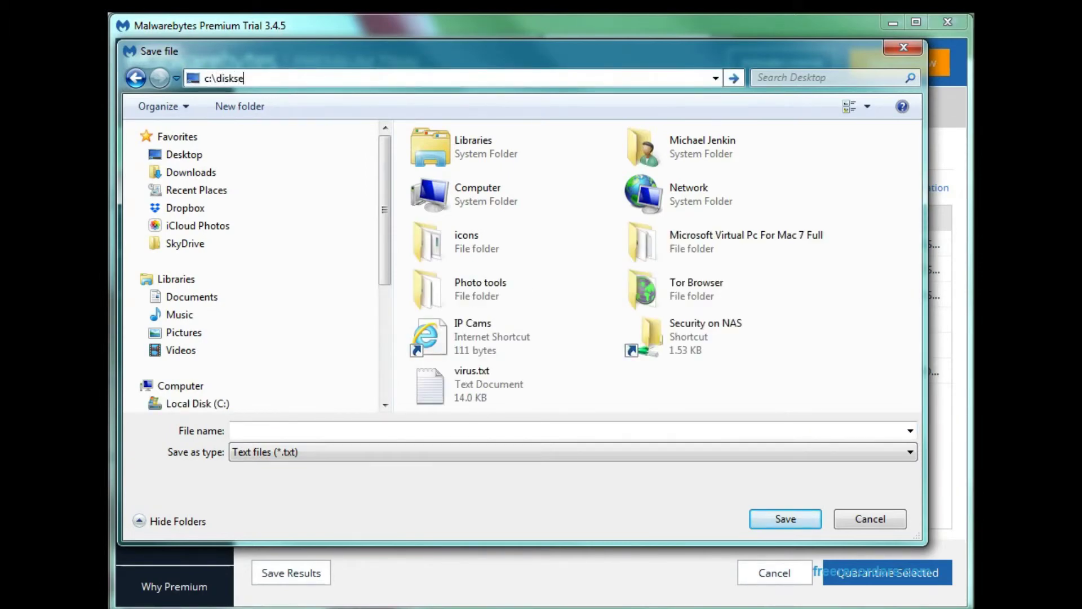
type("t\\")
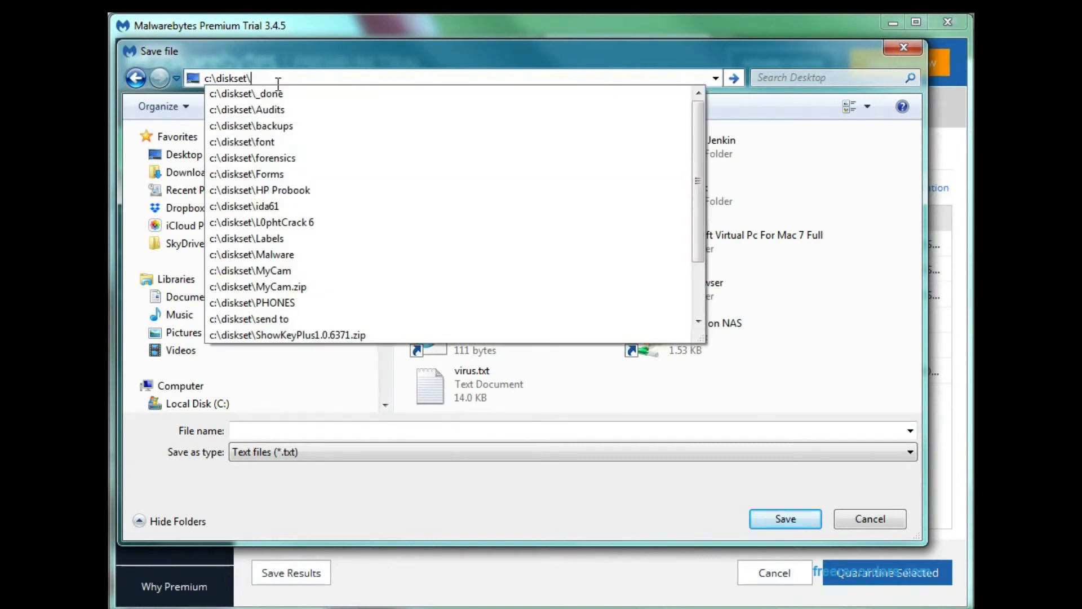
type("malware")
key("Return")
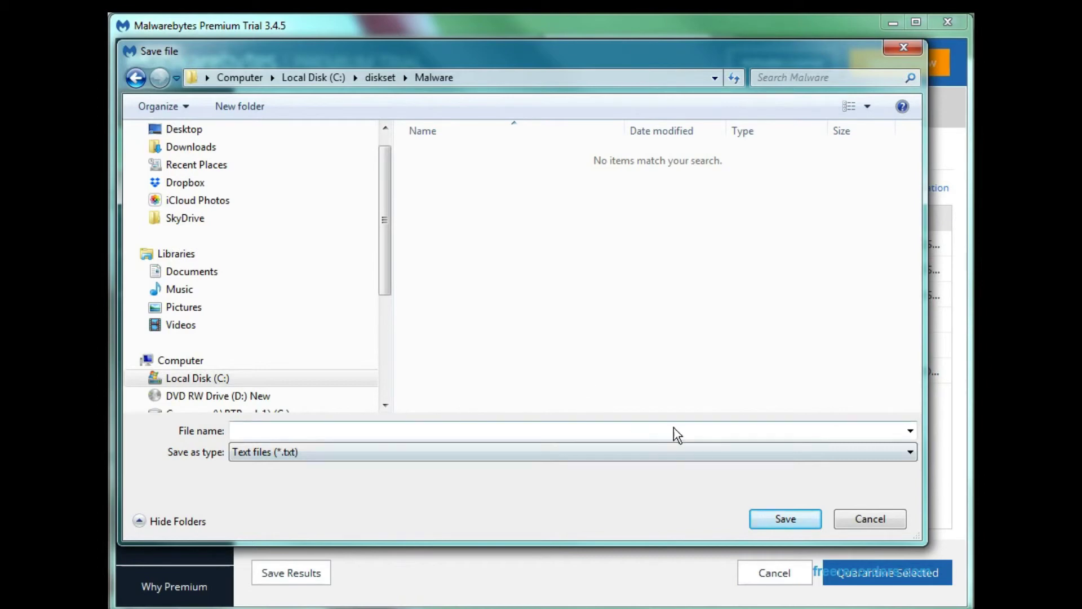
left_click(393, 439)
type("malwarebytes")
key("Return")
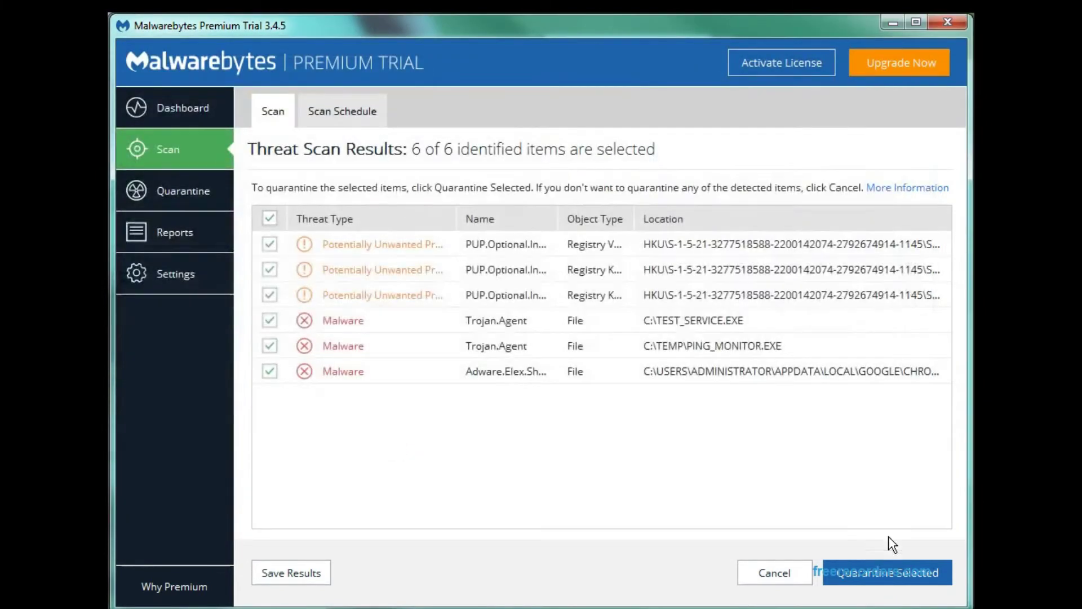
left_click_drag(164, 344, 451, 341)
left_click(416, 417)
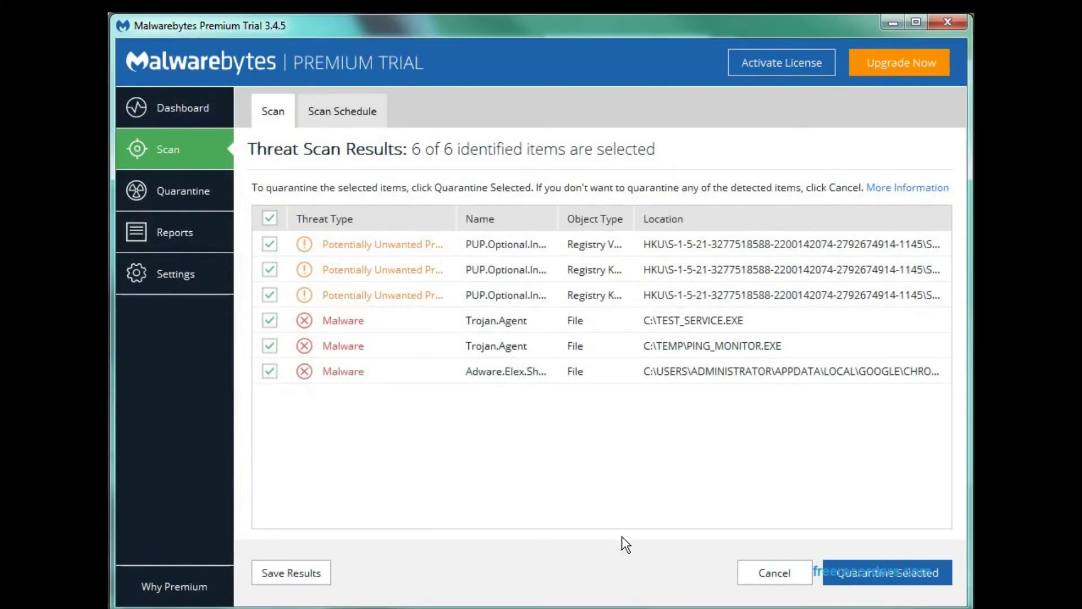
- Quarantine all selected threats from the Malwarebytes scan and decline restarting the computer
left_click(888, 576)
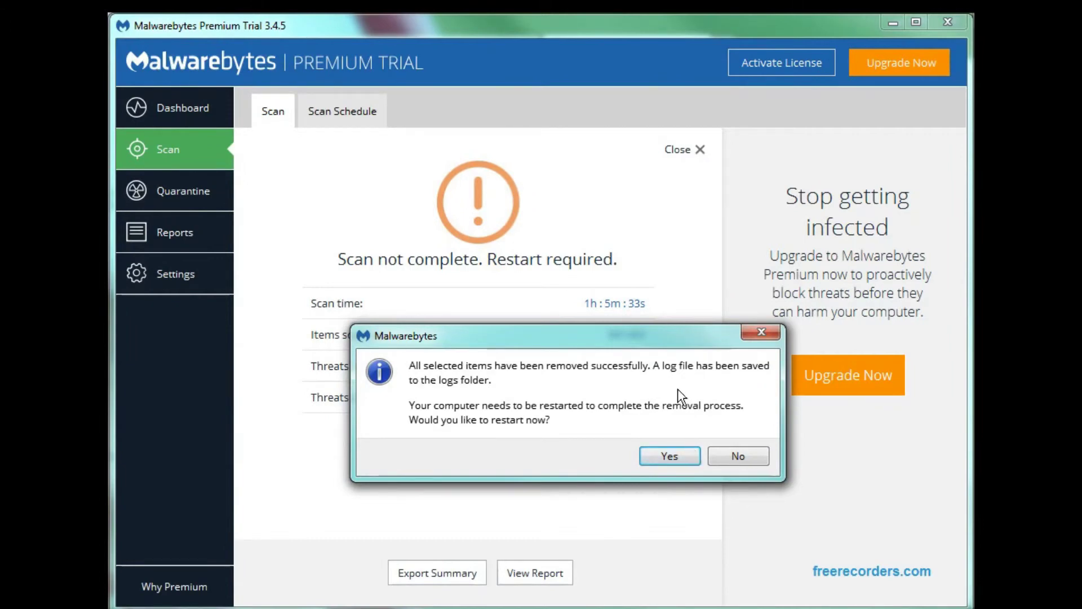
left_click_drag(651, 348, 618, 280)
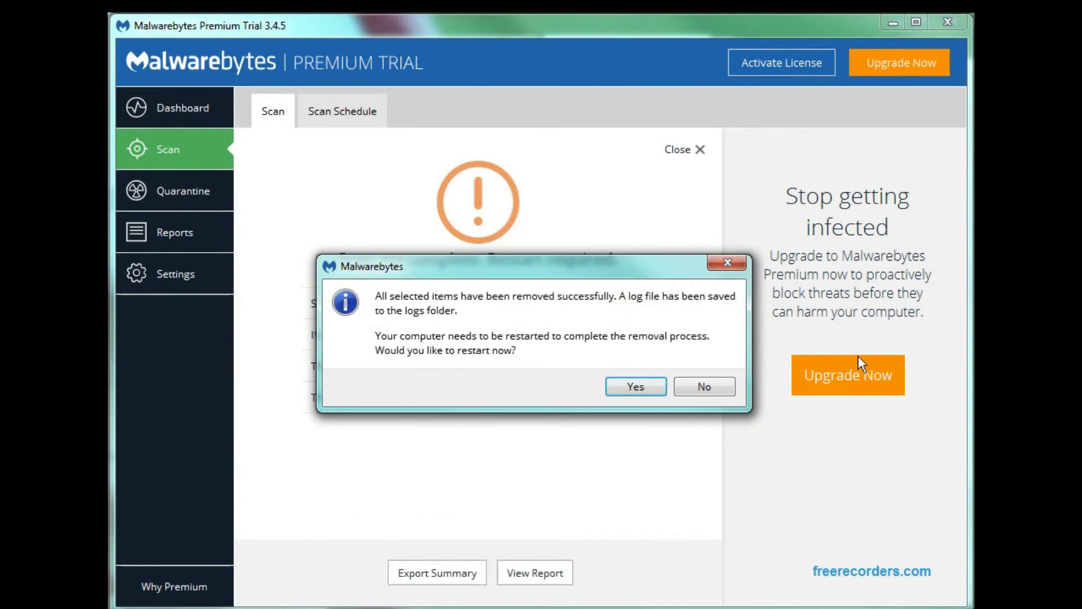
left_click(735, 392)
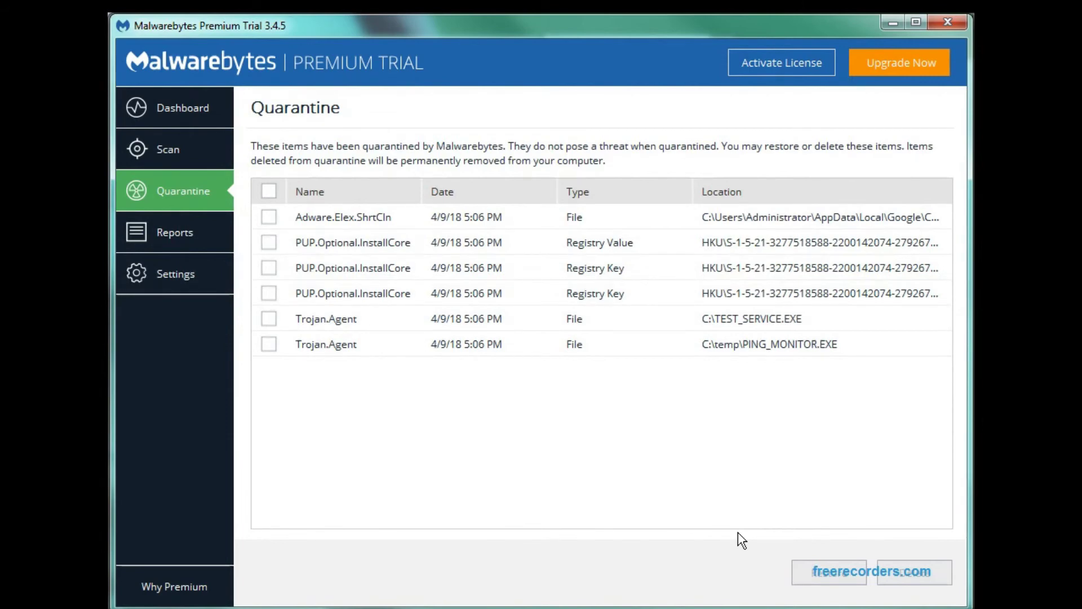
- View the Malwarebytes scan report, review the action taken on each threat, and close the report
left_click(155, 242)
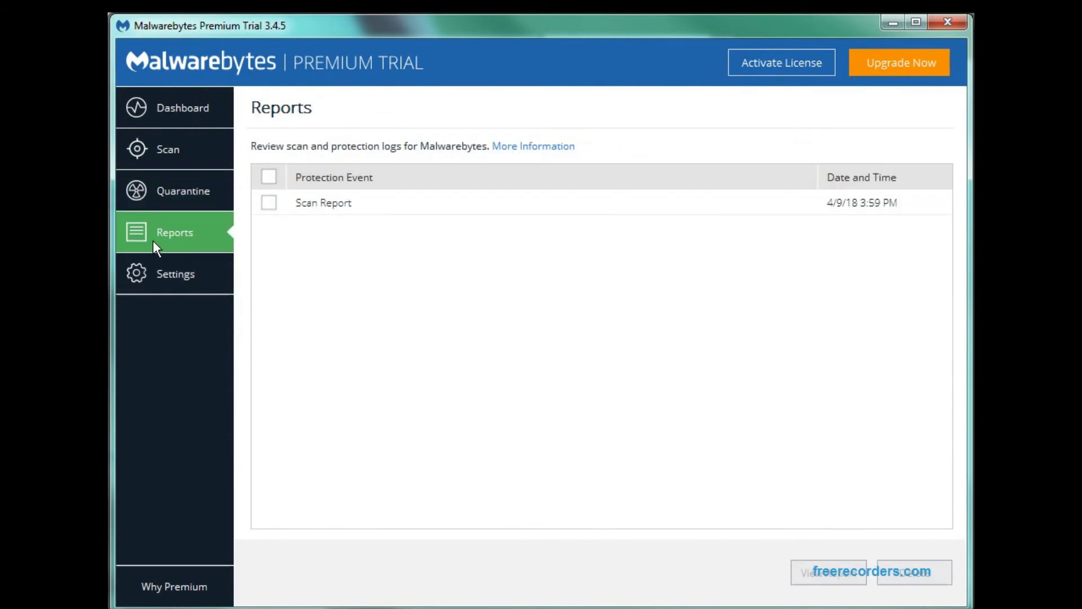
left_click(346, 205)
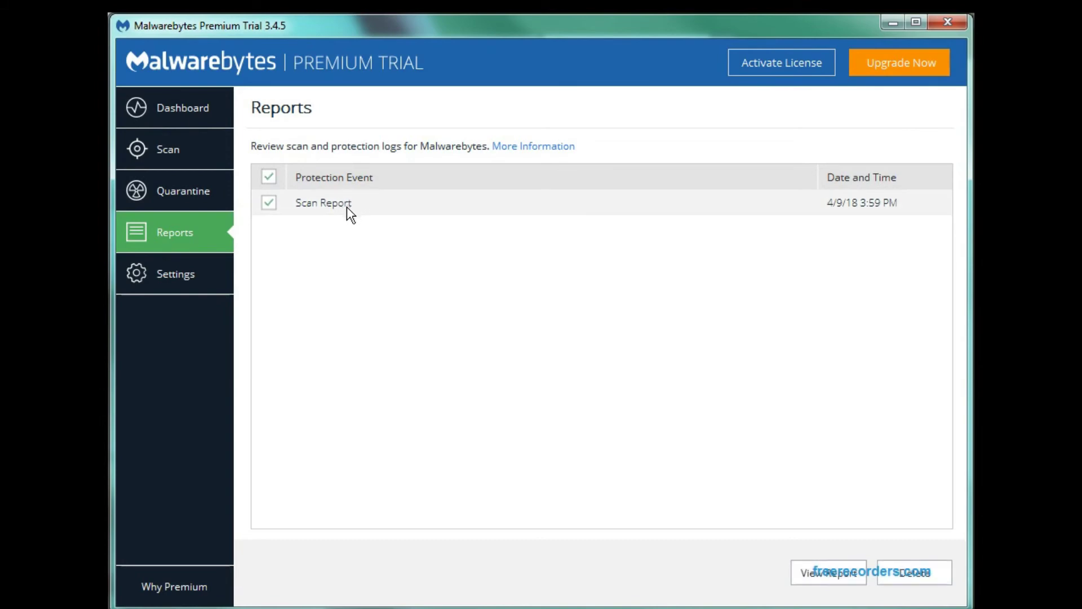
left_click(845, 581)
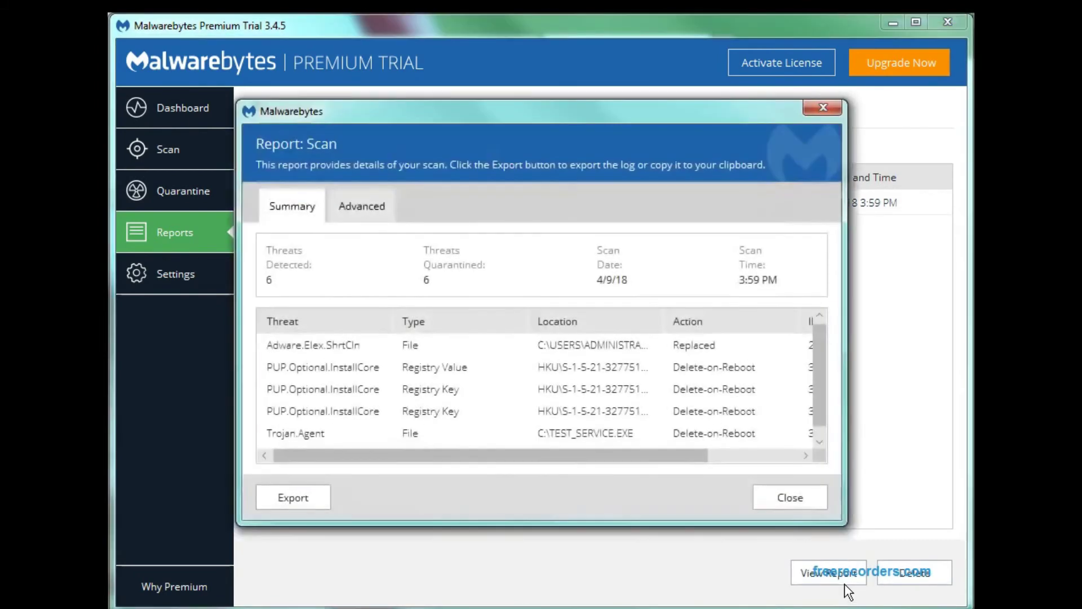
scroll(722, 397, "down", 1)
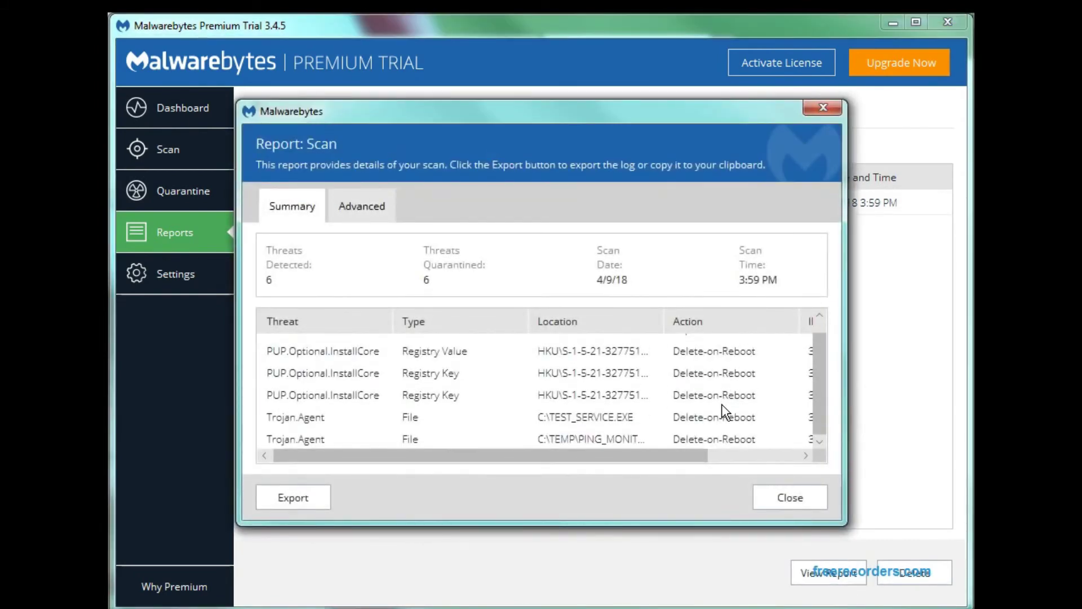
left_click(785, 499)
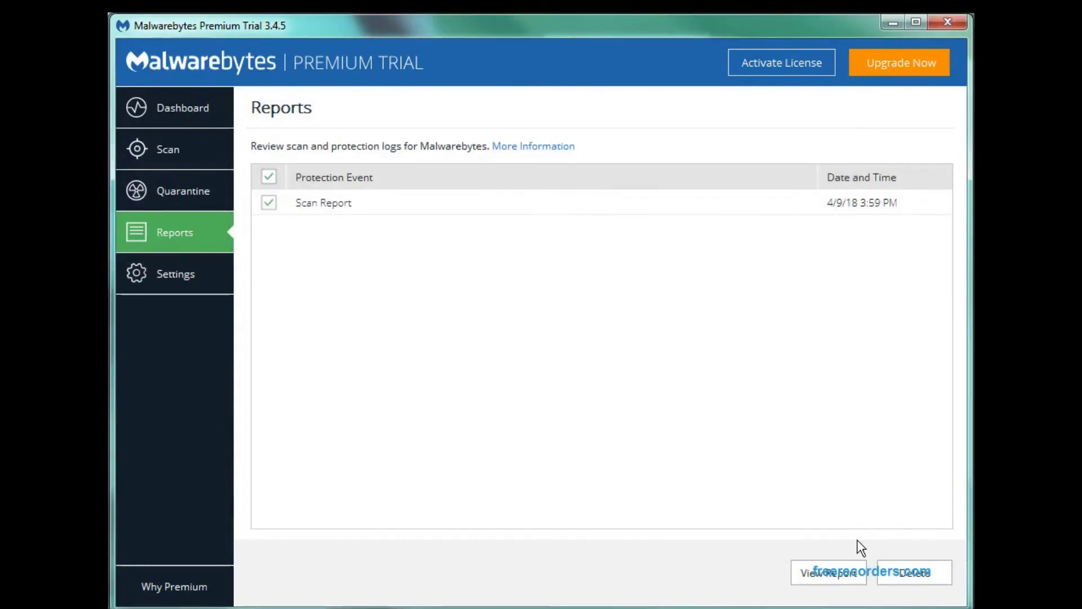